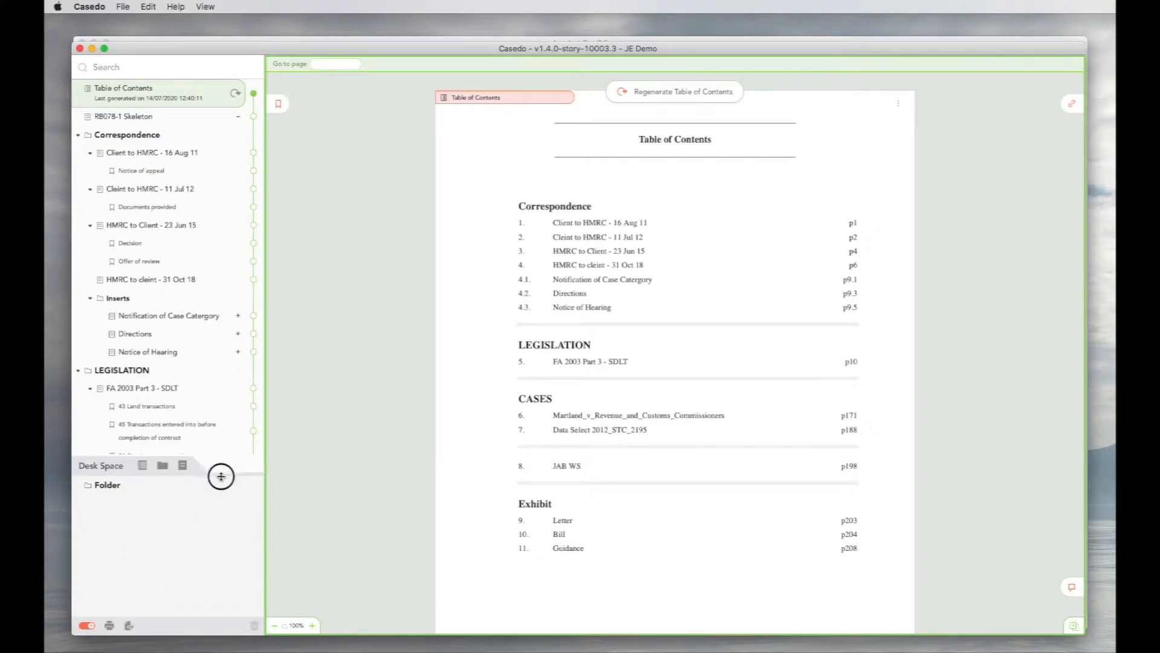
- Collapse the Correspondence folder and export the case to PDF with all bookmarks and bookmark page numbers, switching off double-sided printing
drag(220, 468, 225, 549)
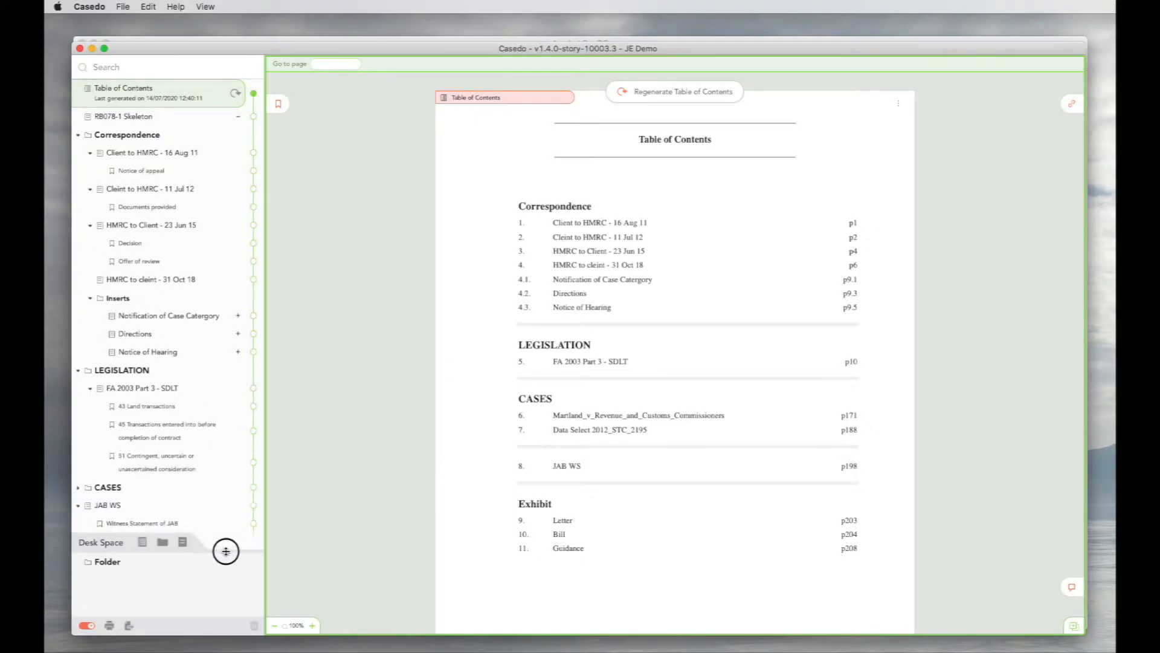
click(78, 134)
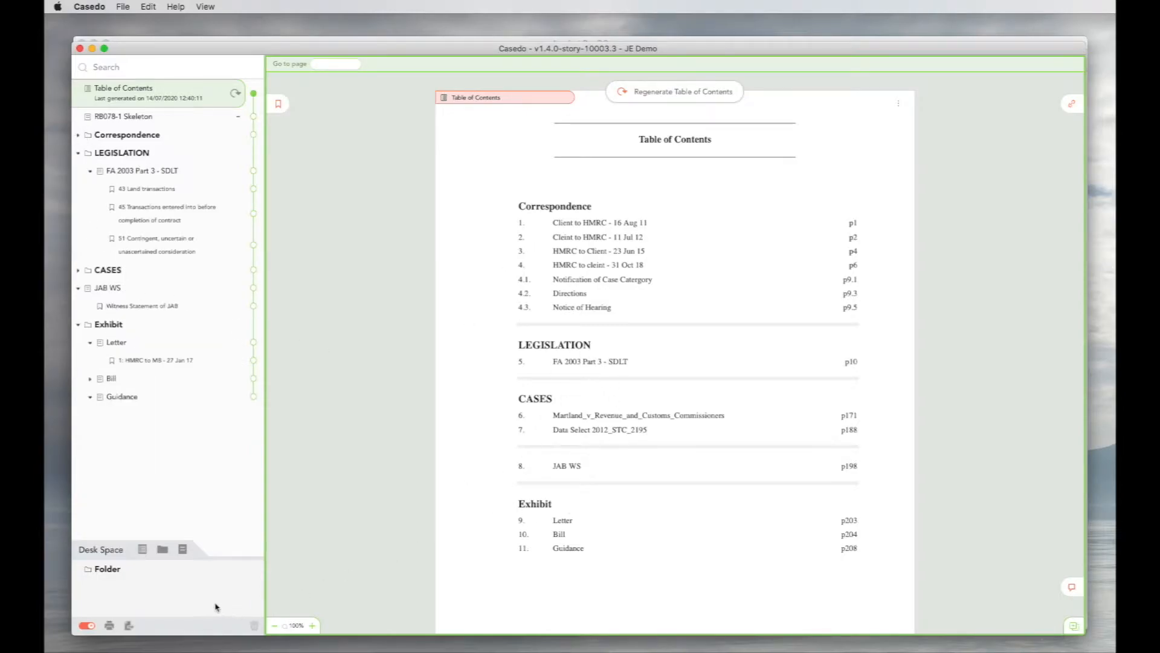
click(128, 624)
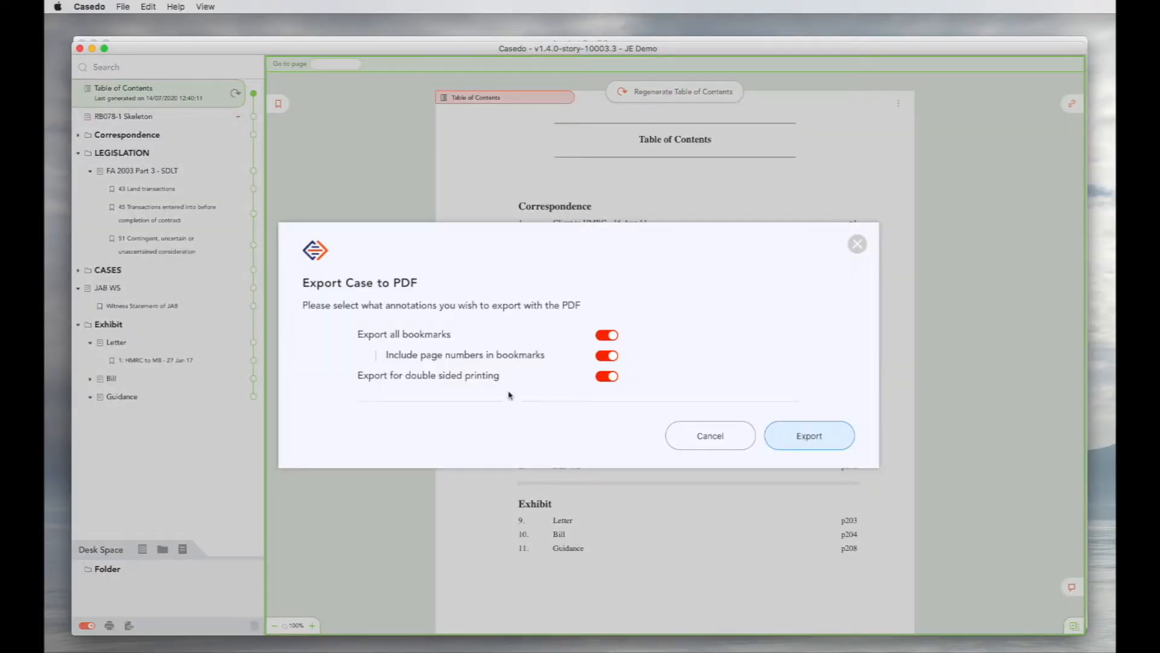
click(610, 377)
click(813, 441)
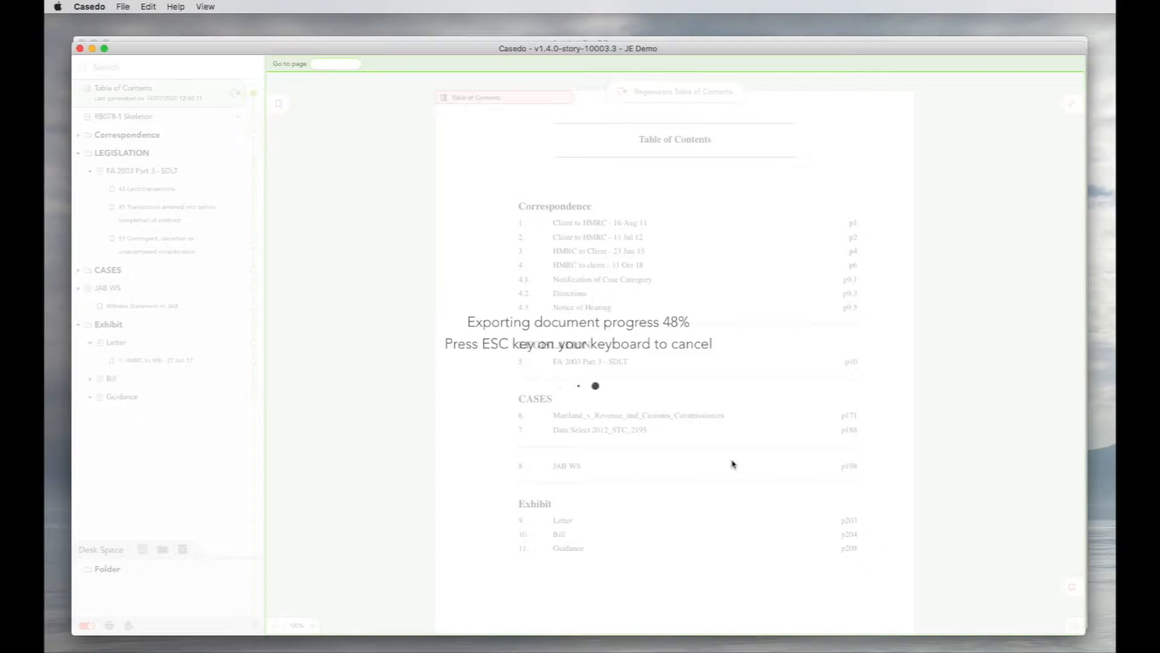
- Save the exported PDF as JE Demo.pdf in the e-bundling folder inside CASEDO > Casedo Demos
click(204, 304)
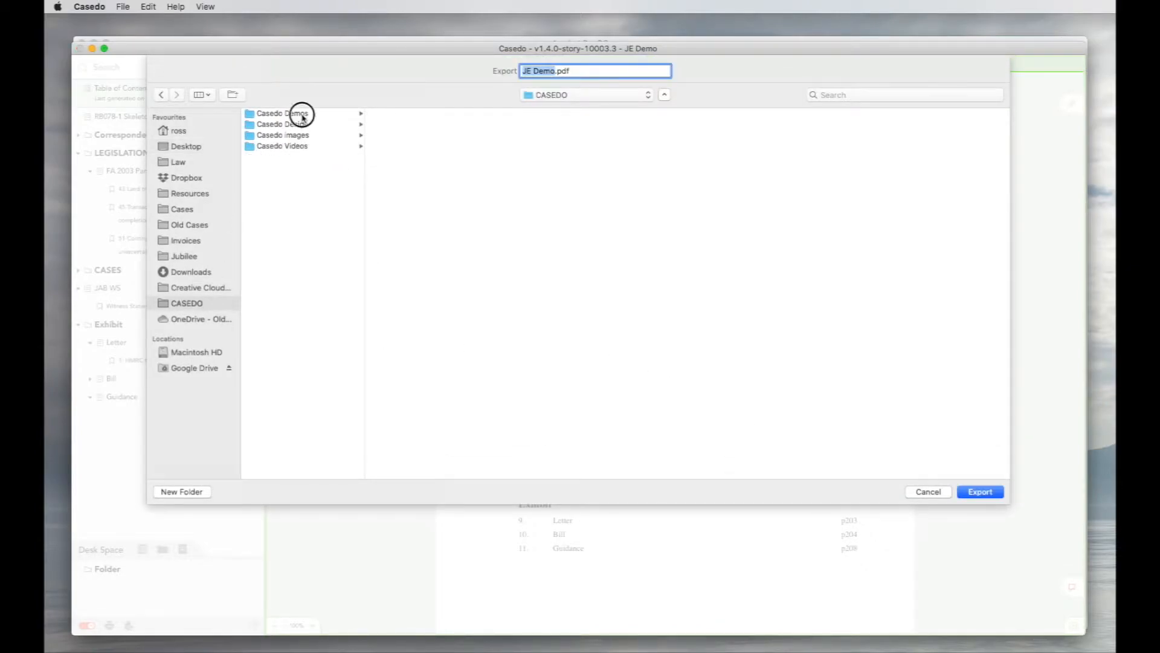
click(303, 114)
click(422, 135)
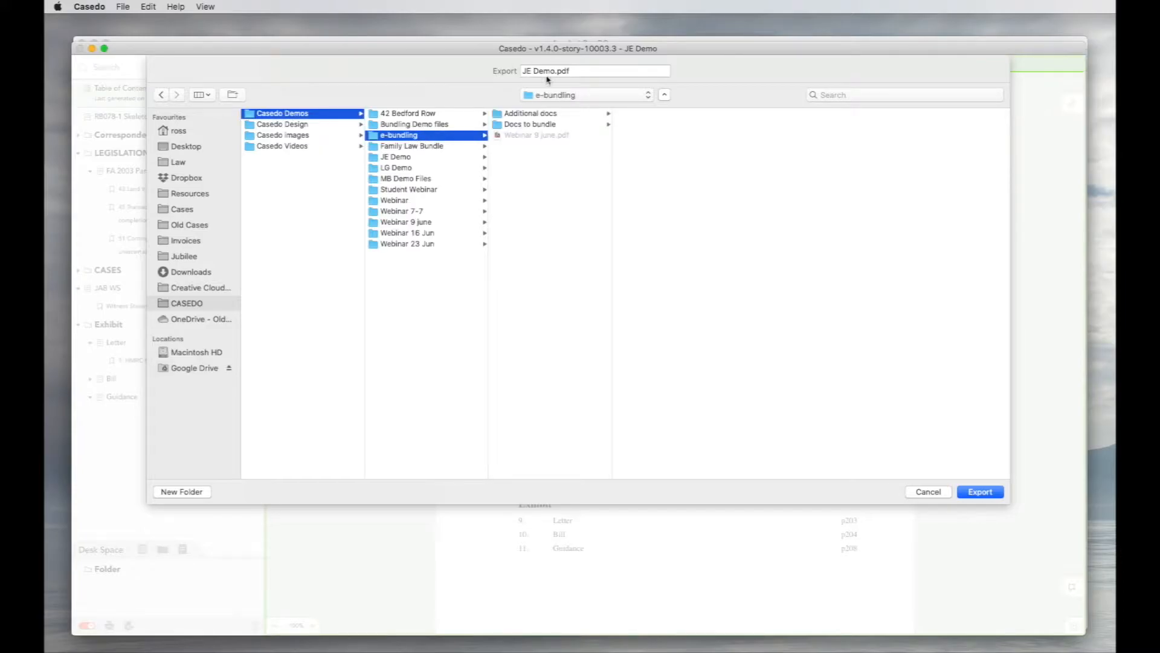
click(980, 492)
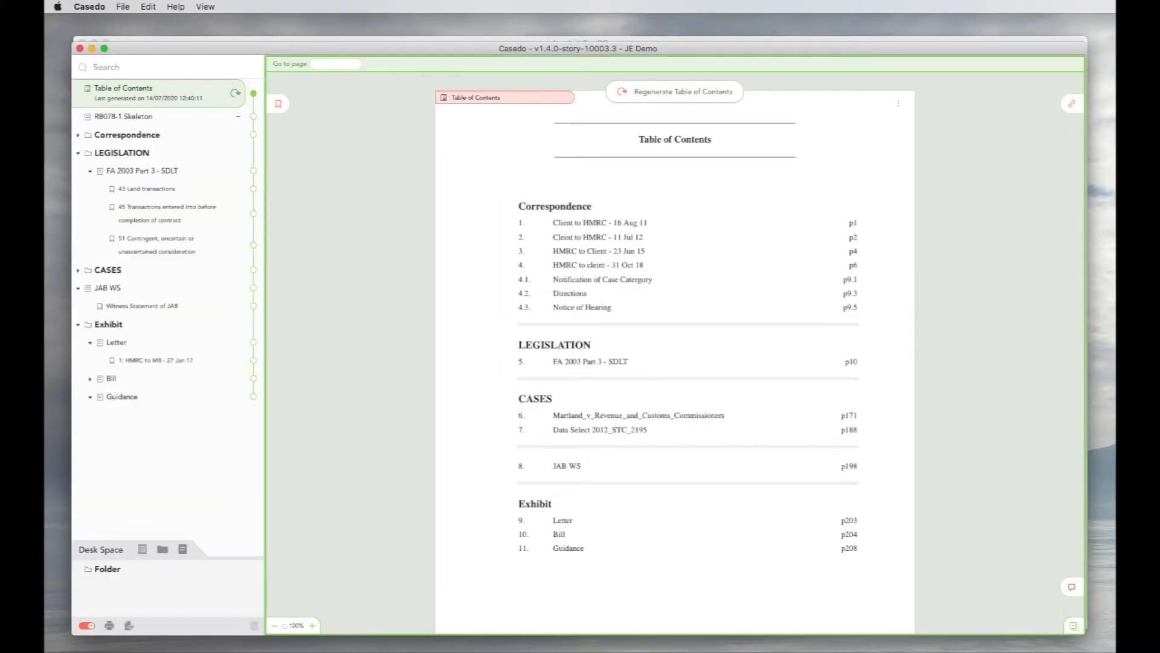
- Switch to Acrobat Pro DC and open JE Demo.pdf from the e-bundling folder in Casedo Demos
key(super+Tab)
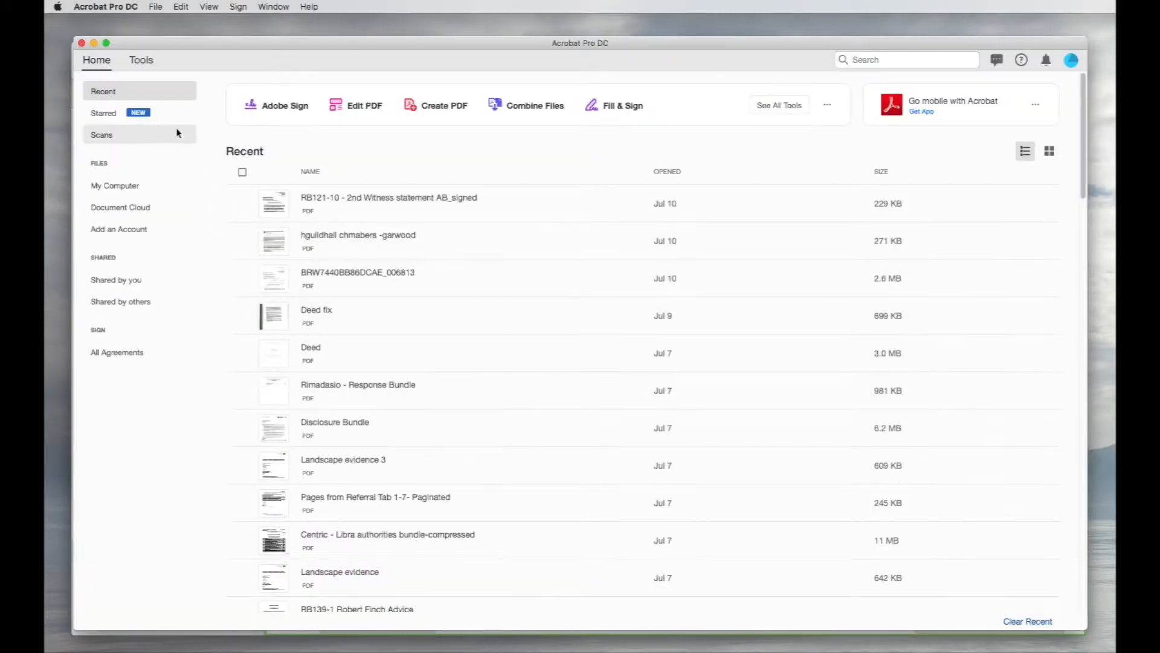
click(155, 7)
click(181, 24)
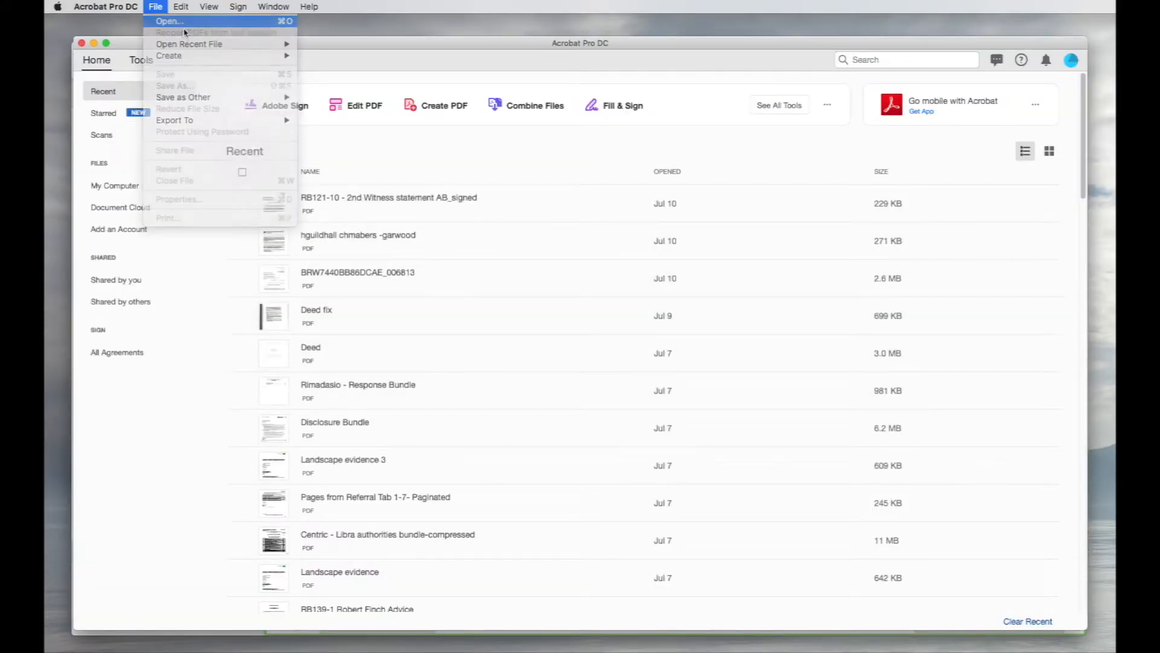
click(718, 191)
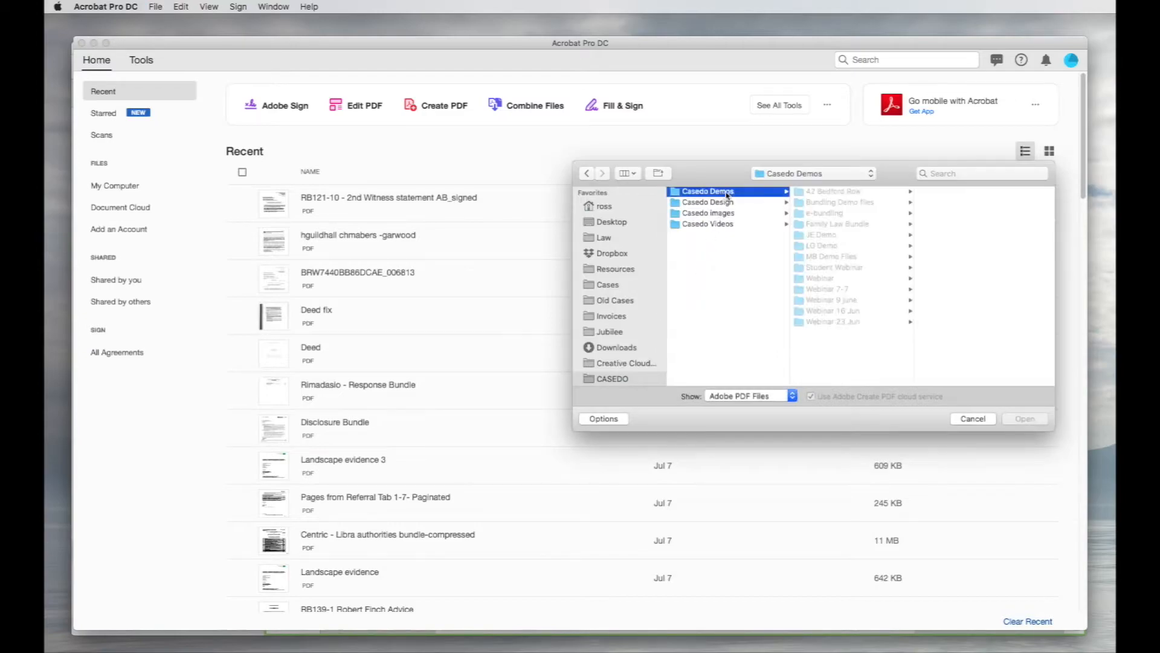
click(877, 215)
click(954, 214)
click(1025, 419)
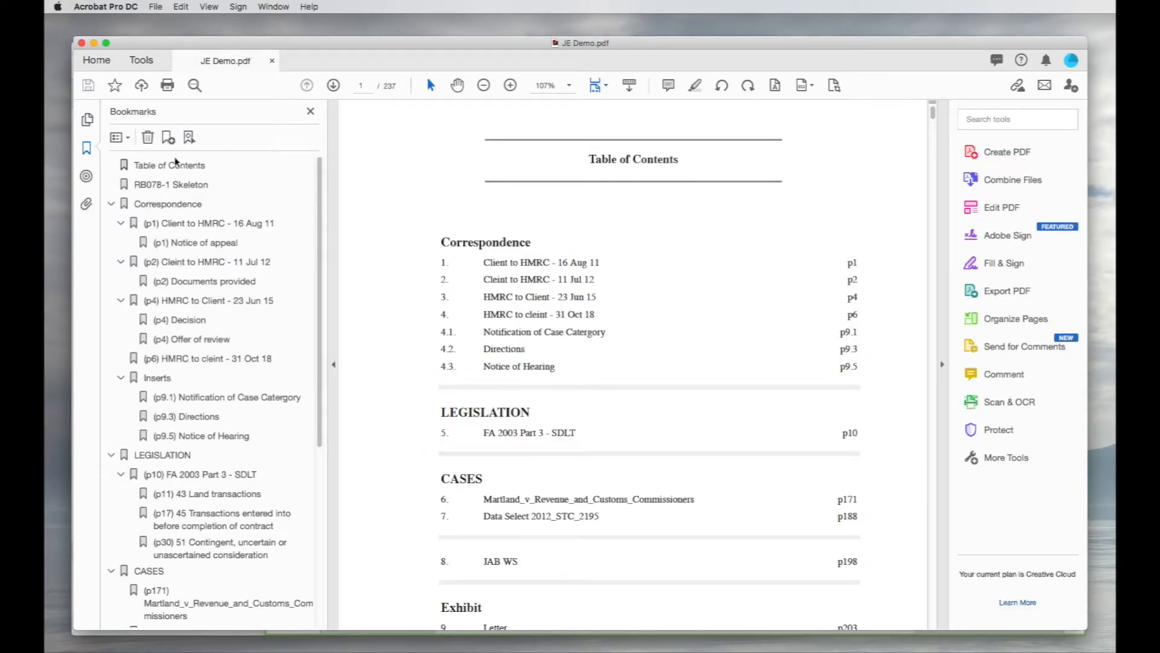
- Review the exported bookmark list and the Table of Contents page of the bundle
scroll(184, 497, down, 3)
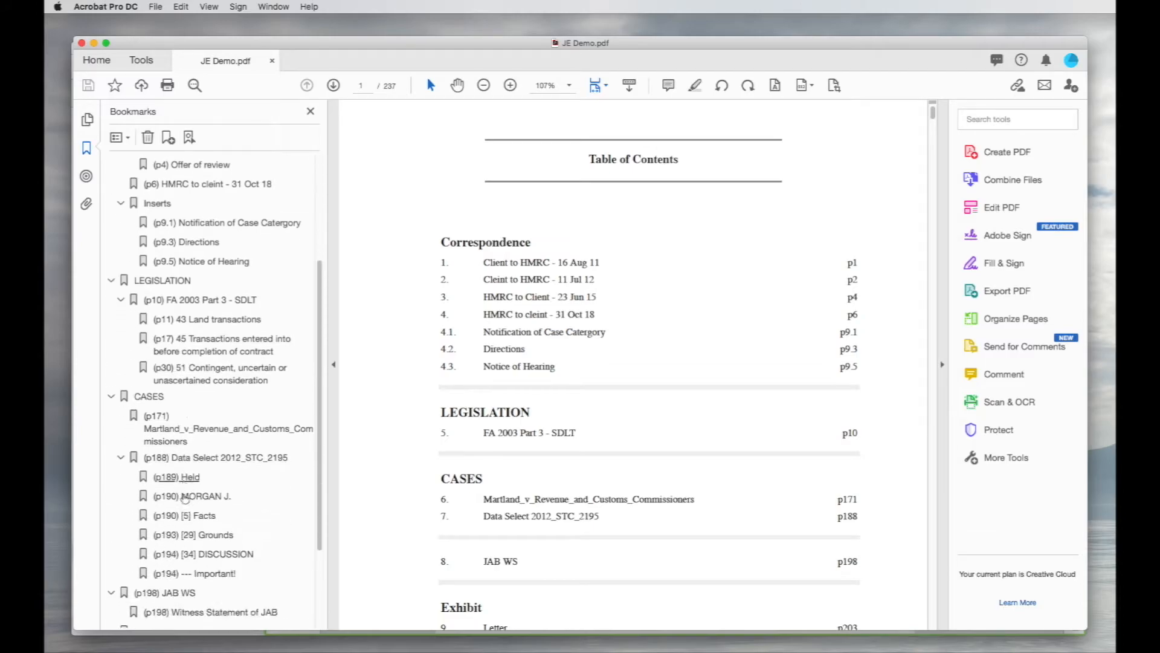
scroll(185, 497, up, 5)
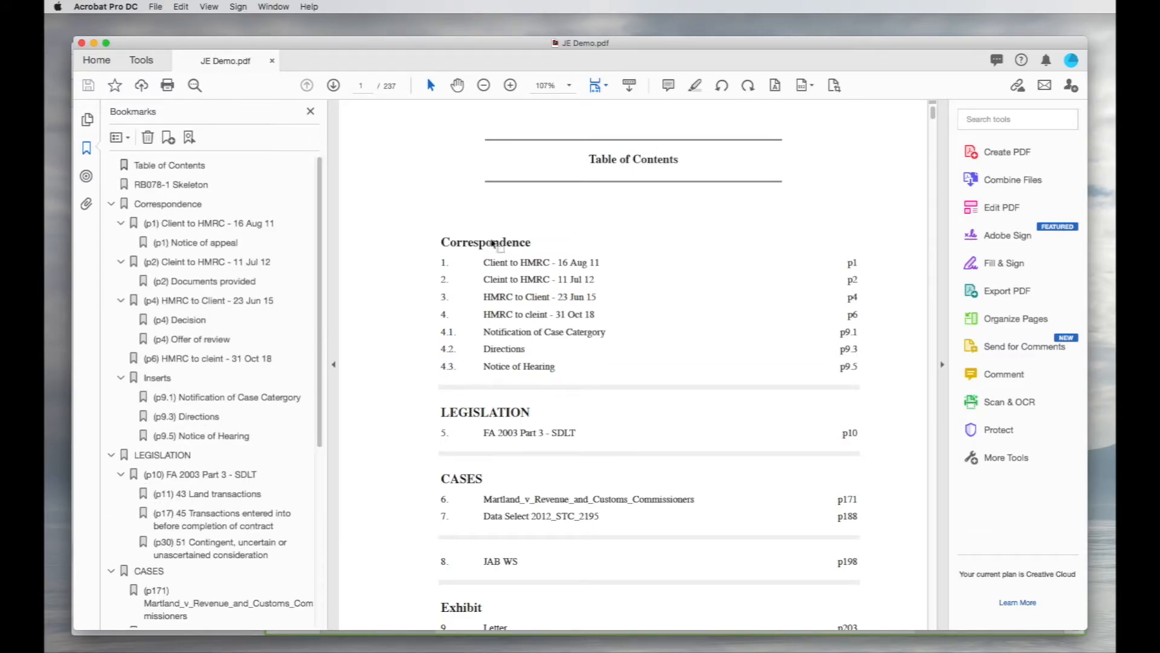
scroll(583, 407, down, 2)
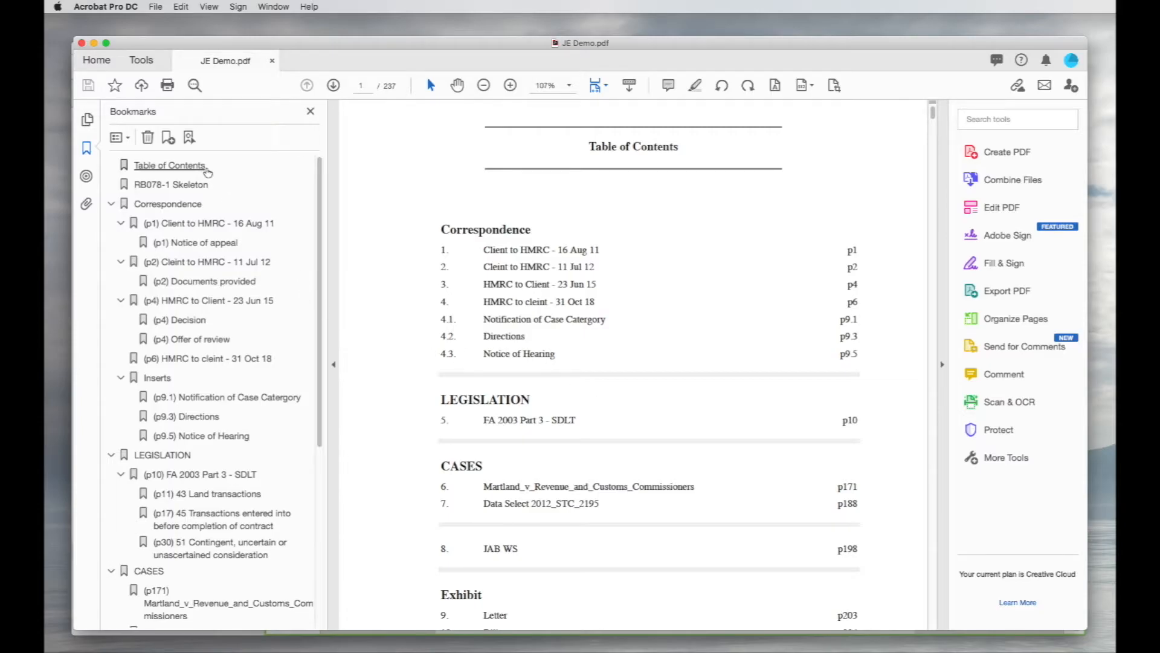
scroll(516, 323, down, 5)
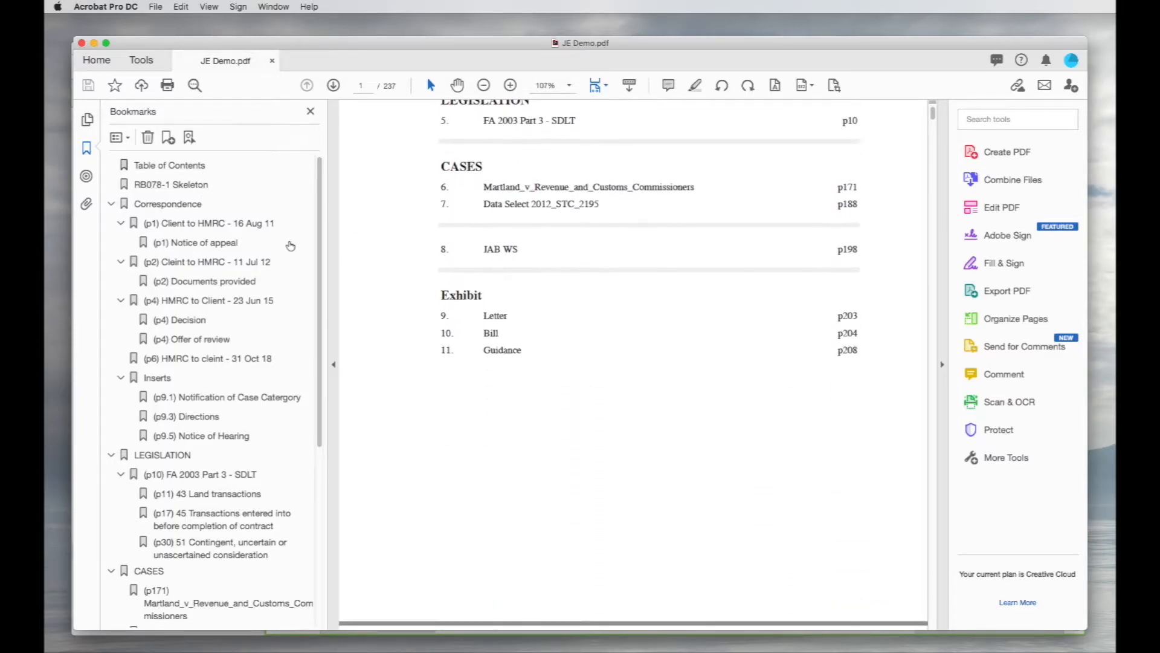
- Go to the "(p1) Client to HMRC - 16 Aug 11" bookmark and check the page number printed on the letter
click(181, 224)
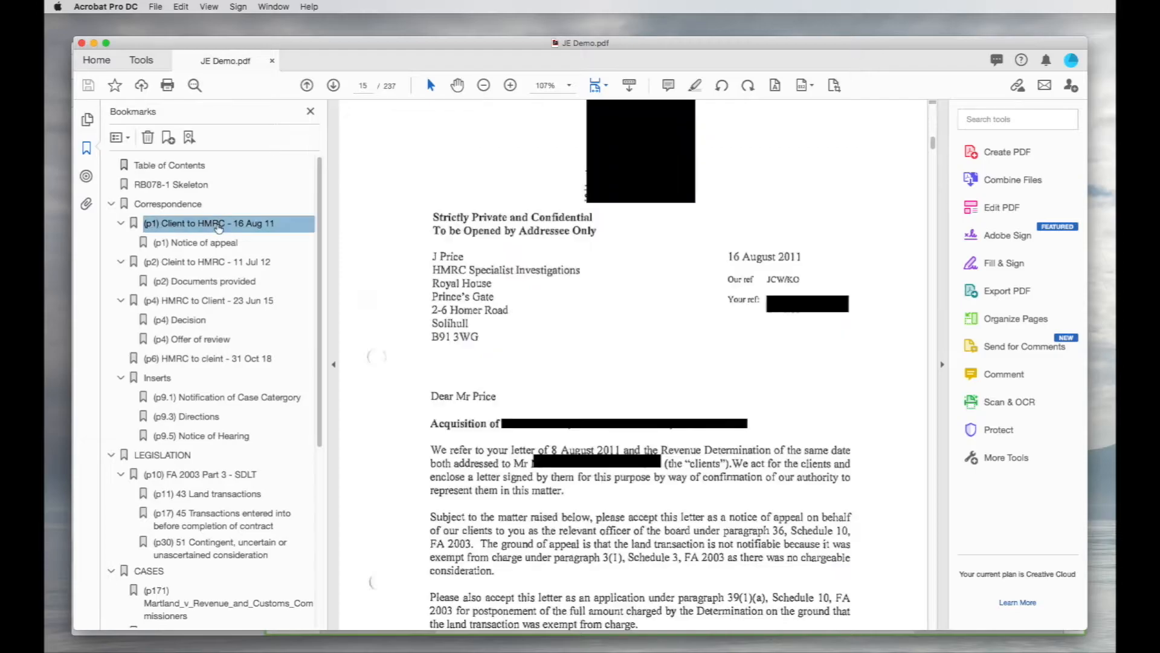
scroll(669, 433, down, 3)
scroll(669, 434, down, 3)
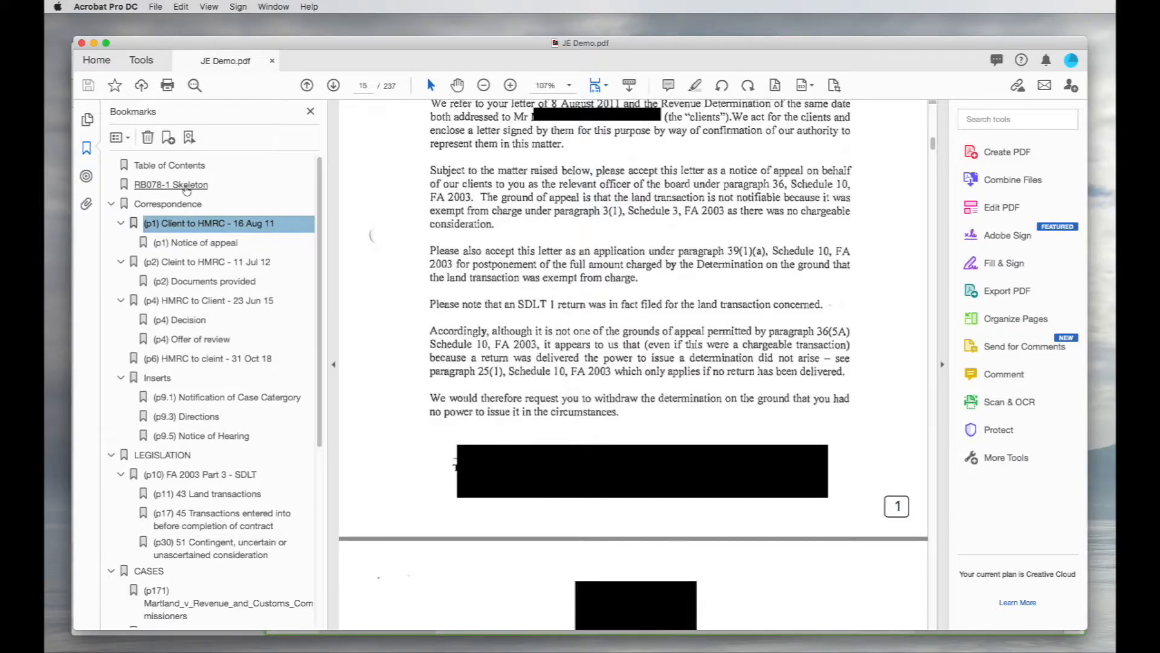
- In Organize Pages, label pages 1-14 as a new section in the i, ii, iii style starting at 1, and return to the document
click(1008, 324)
click(350, 537)
shift+click(196, 260)
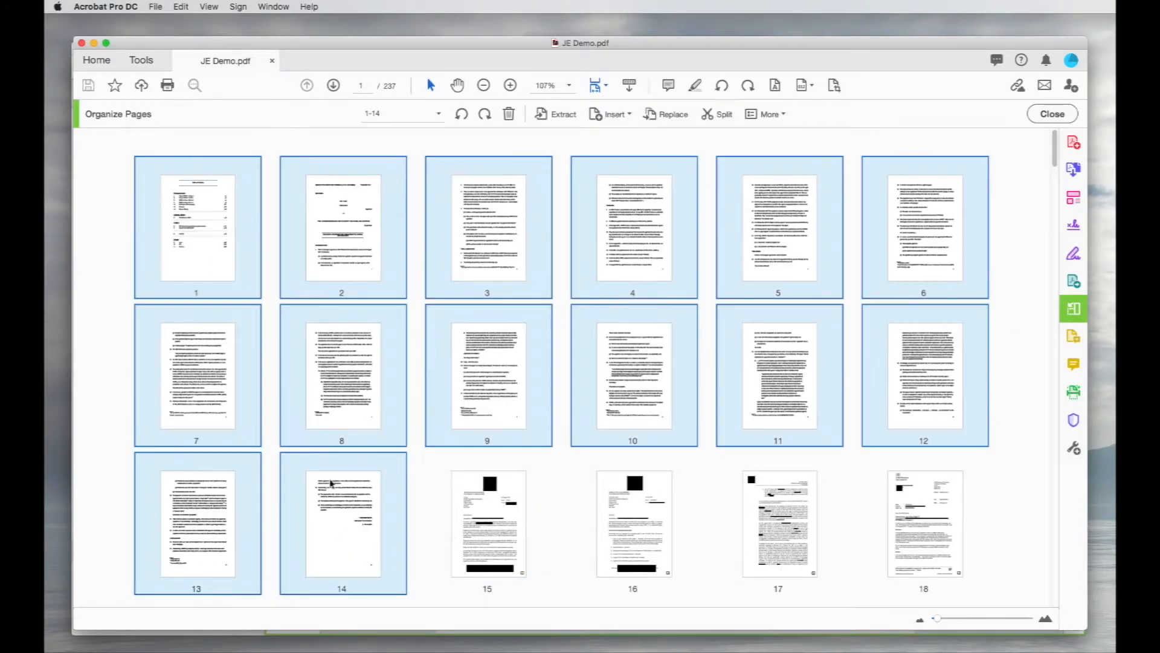
click(780, 116)
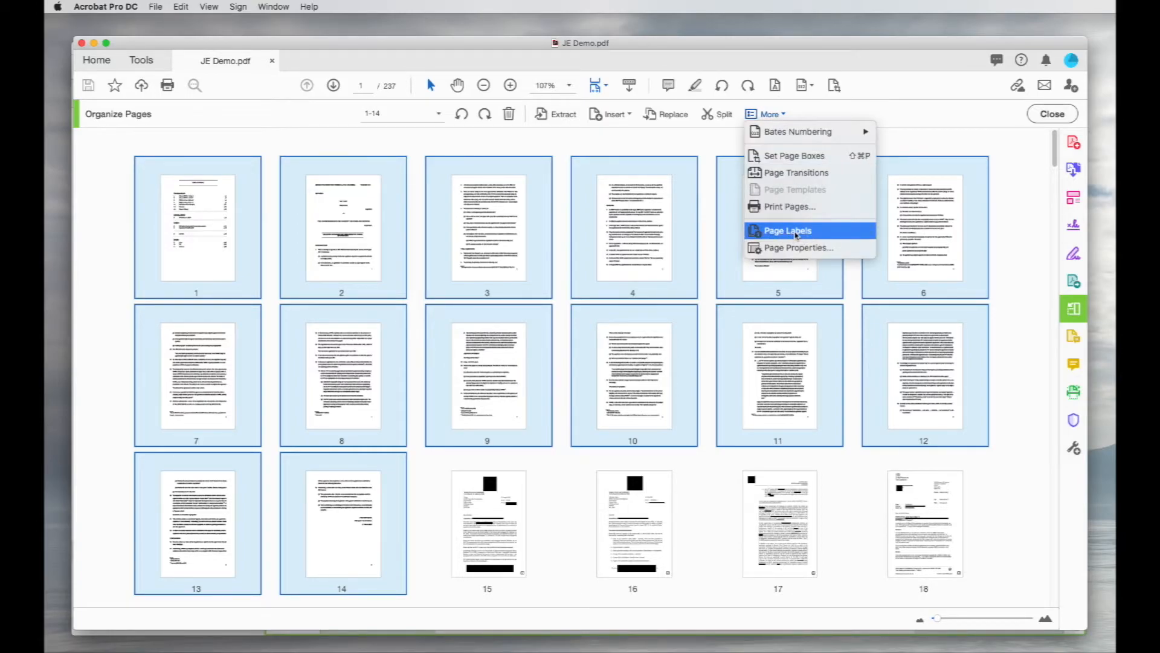
click(796, 235)
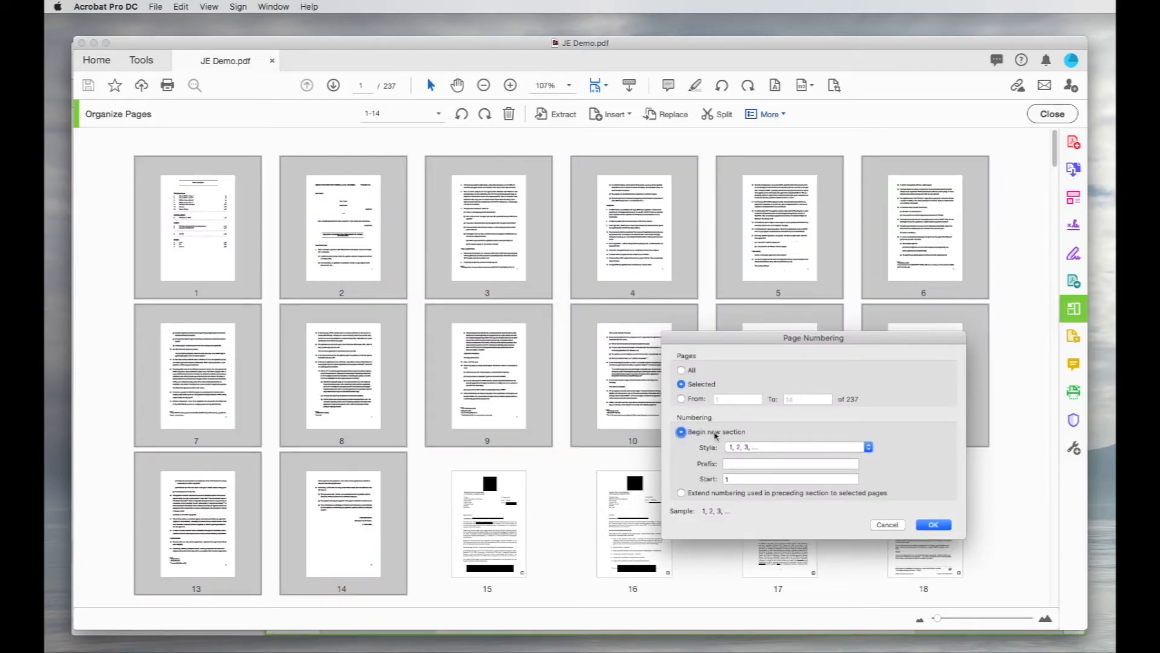
click(754, 450)
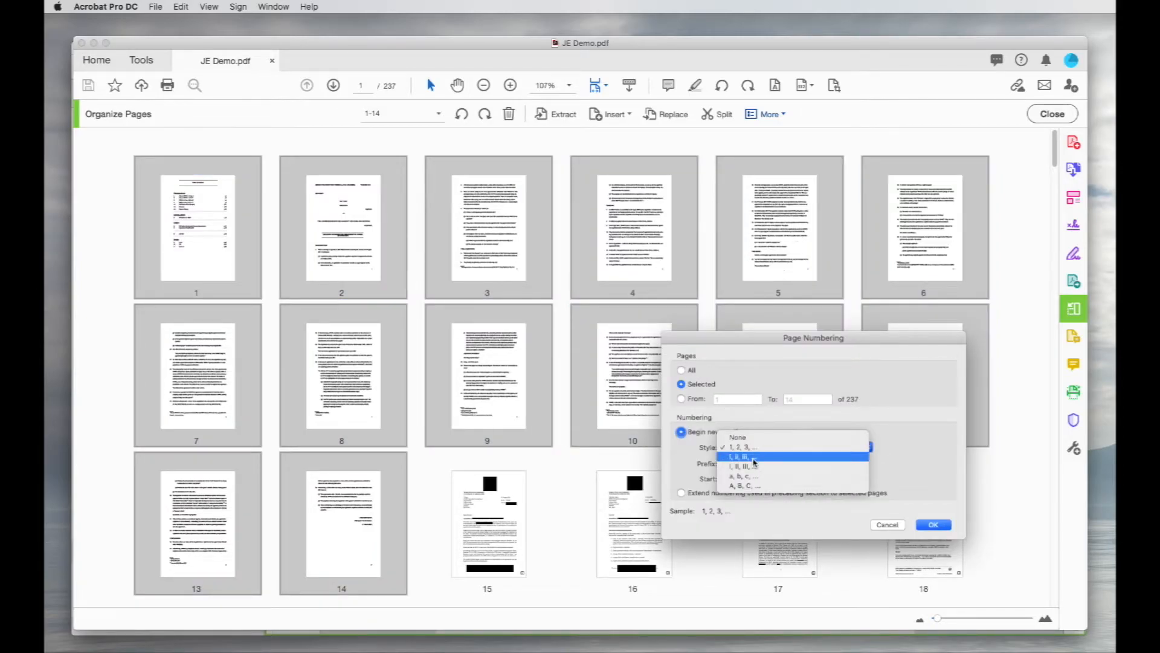
click(754, 458)
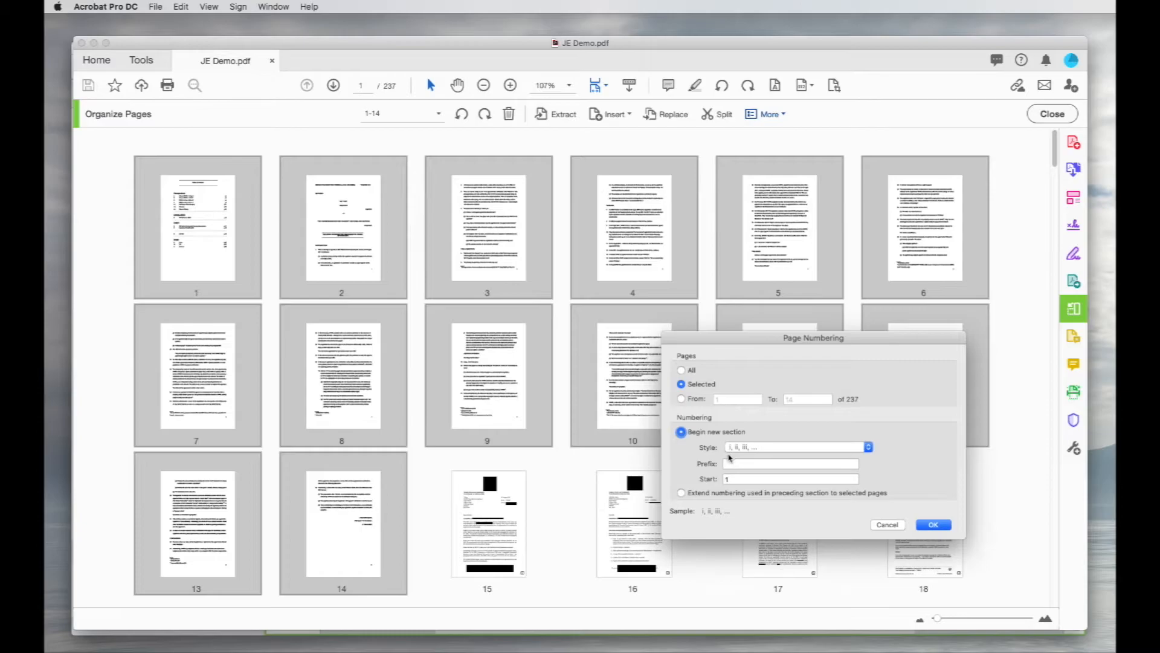
click(934, 525)
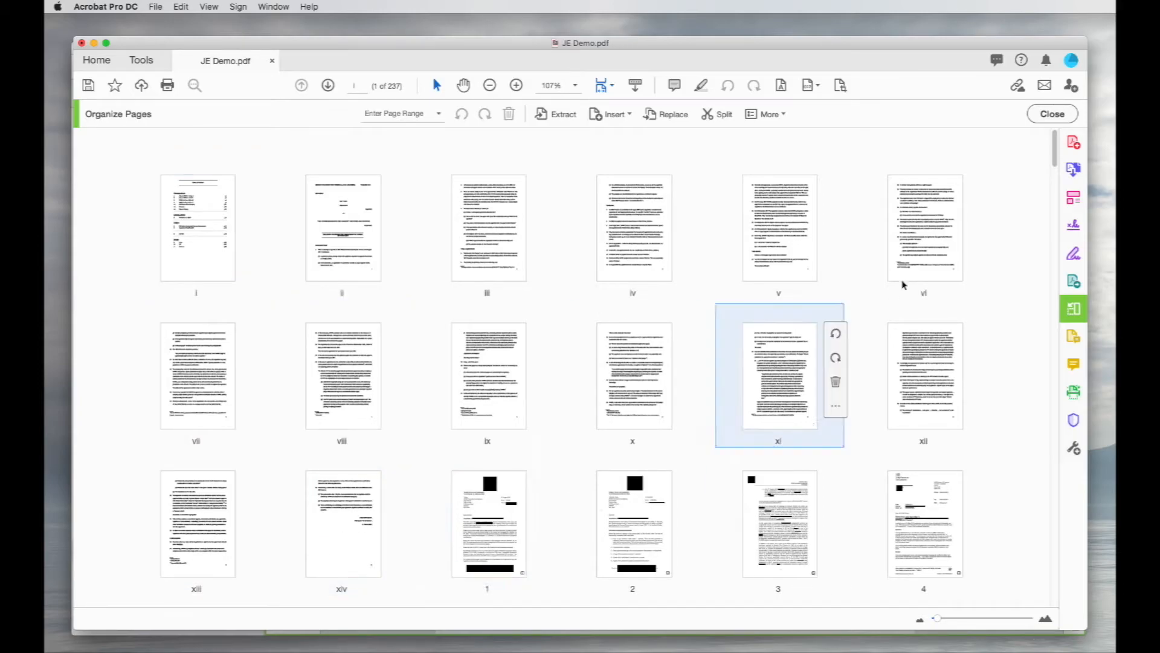
click(1054, 115)
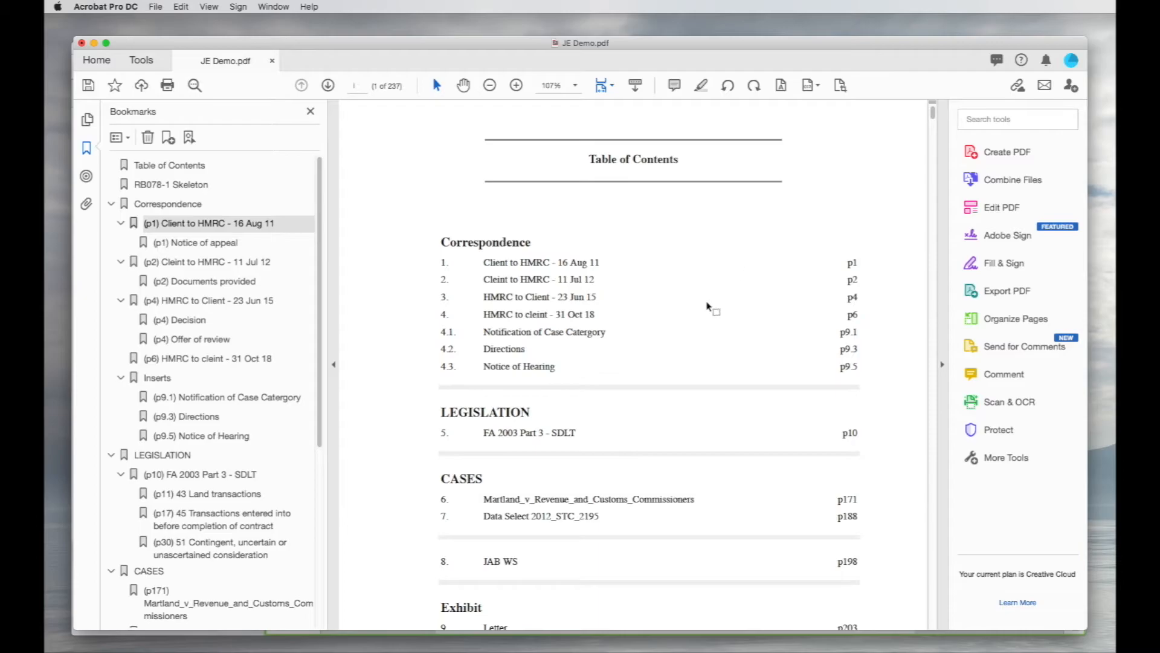
- Go to the 16 Aug 11 letter's bookmark and to page 5, comparing the page labels with the numbers printed on the pages
click(189, 225)
scroll(483, 319, down, 6)
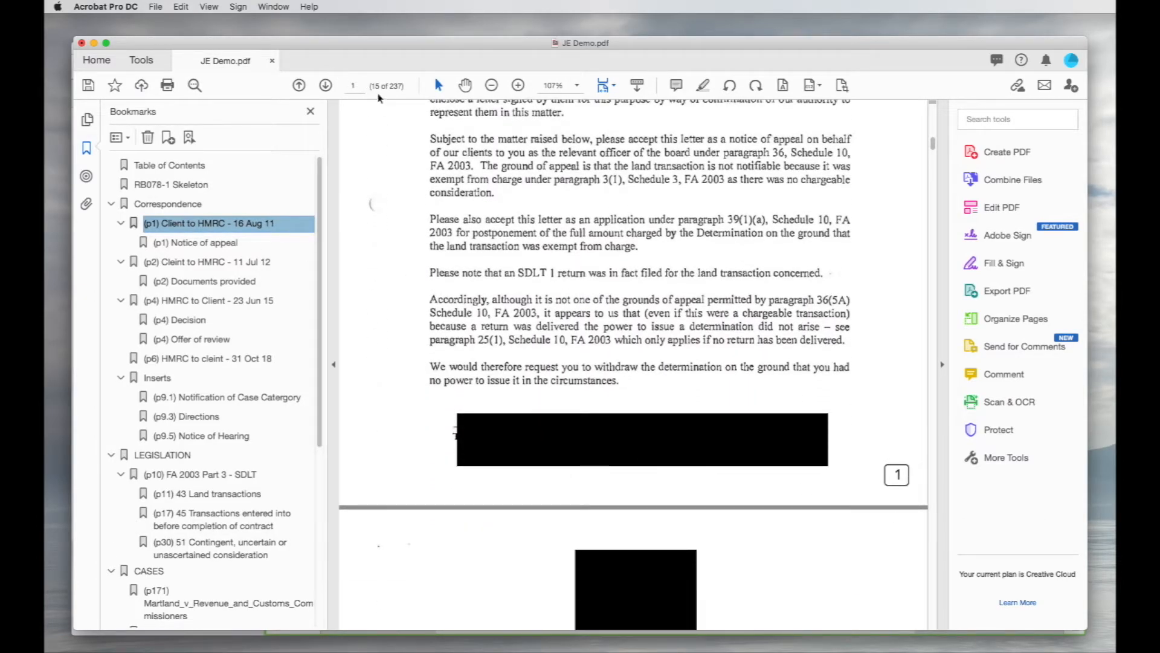
click(353, 85)
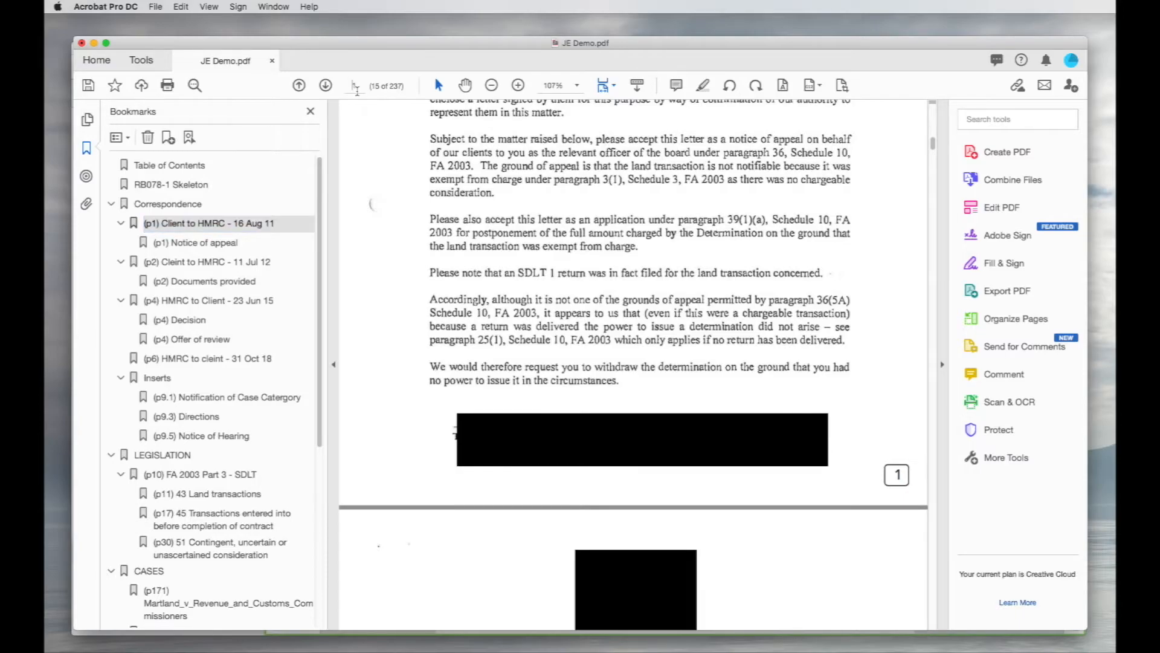
text(5)
key(Return)
scroll(703, 325, down, 8)
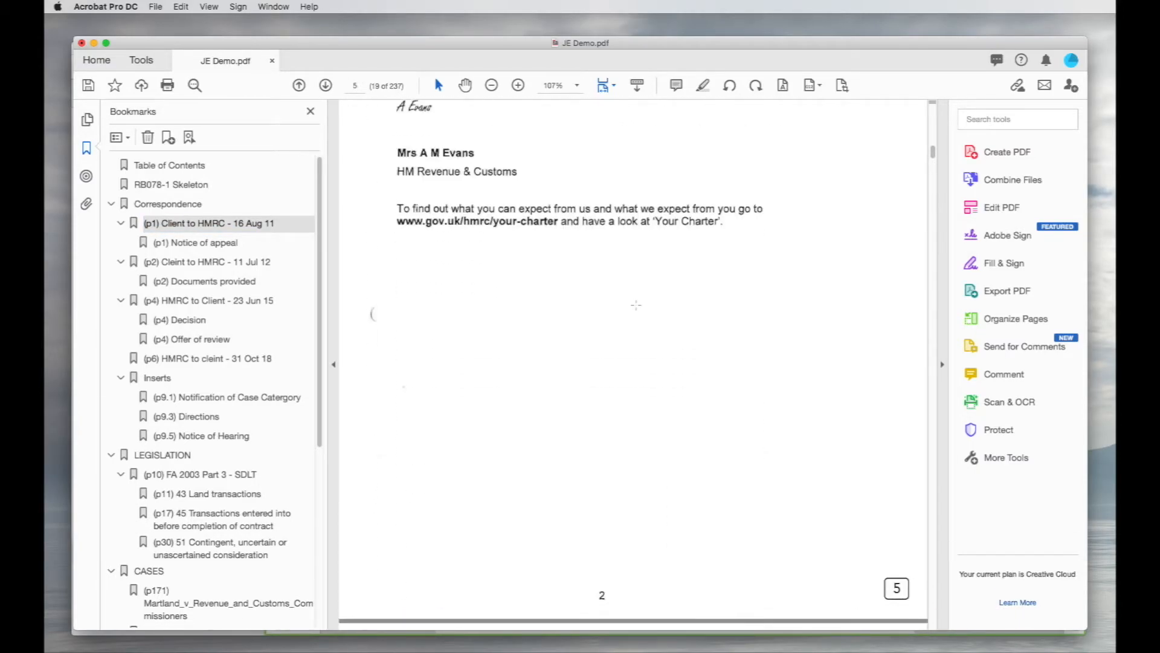
click(717, 330)
scroll(717, 331, down, 4)
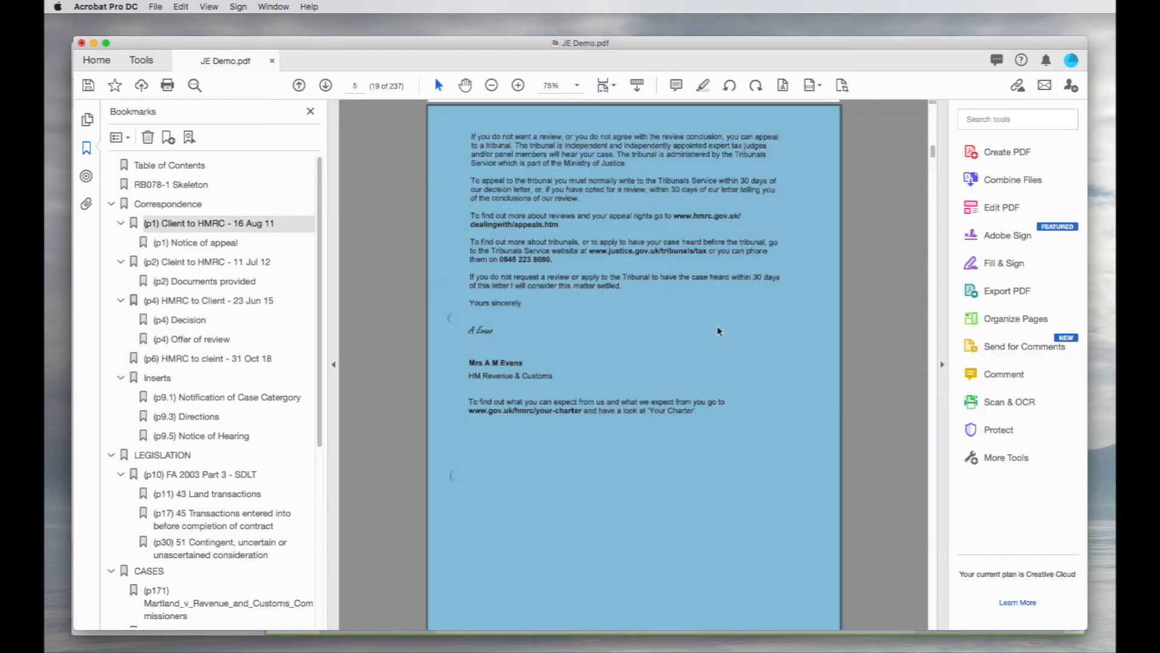
scroll(717, 330, up, 10)
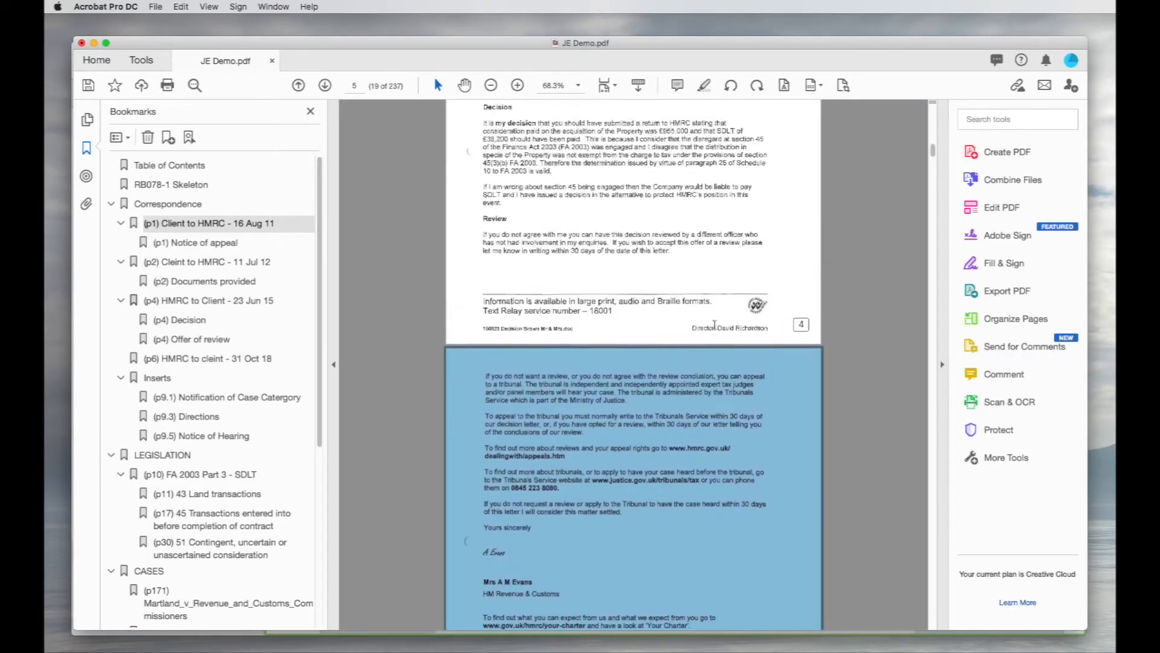
scroll(647, 293, up, 1)
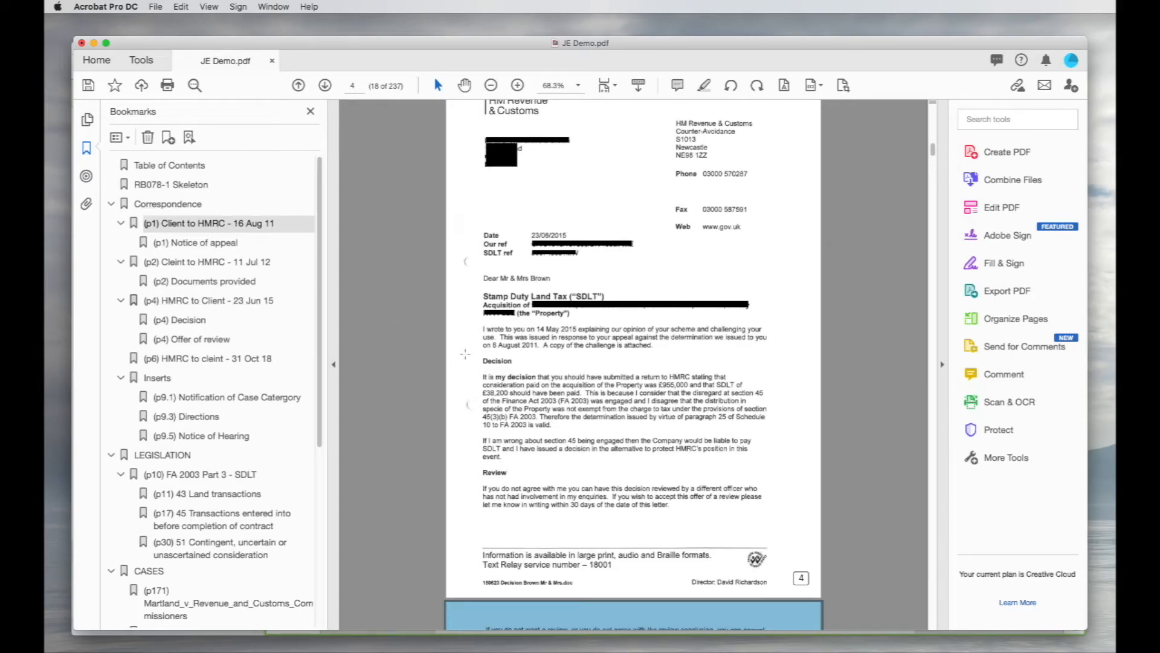
- Link the "Client to HMRC - 16 Aug 11" contents entry to its bookmarked page view, using an invisible rectangle as the link type
click(187, 166)
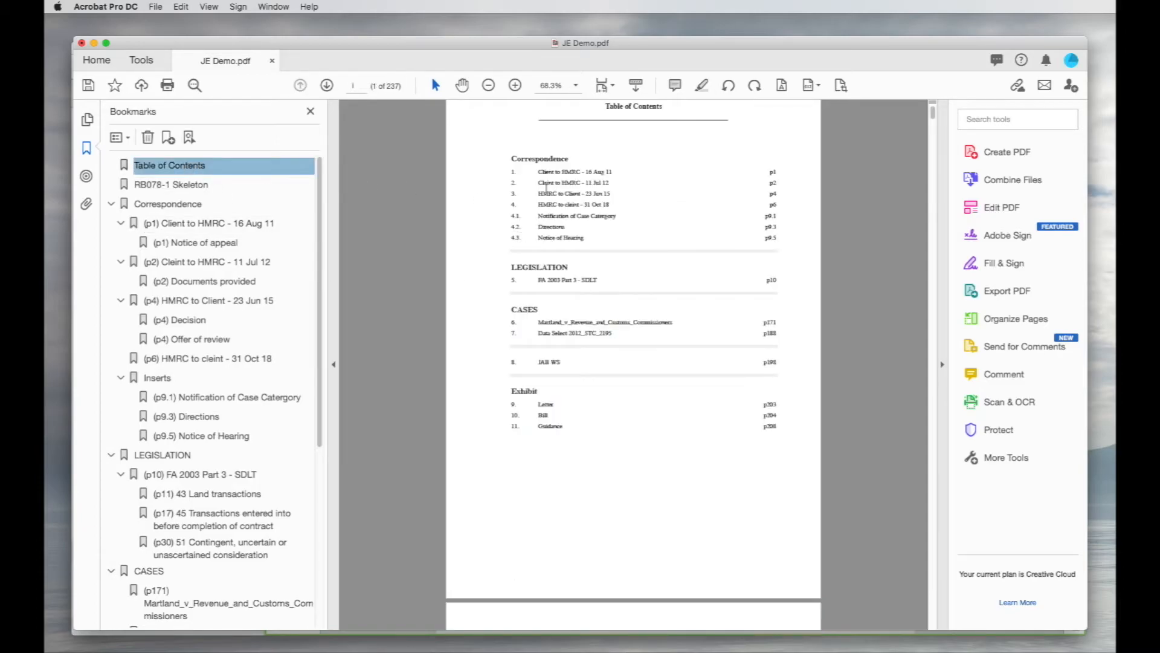
key(super+1)
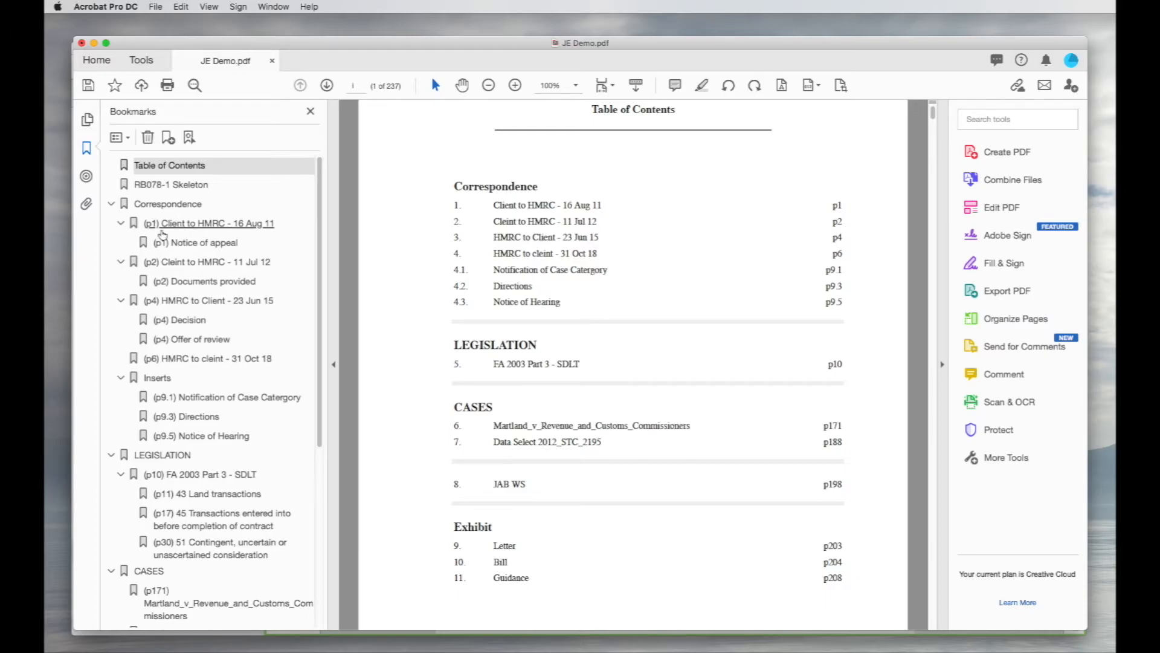
drag(493, 205, 612, 200)
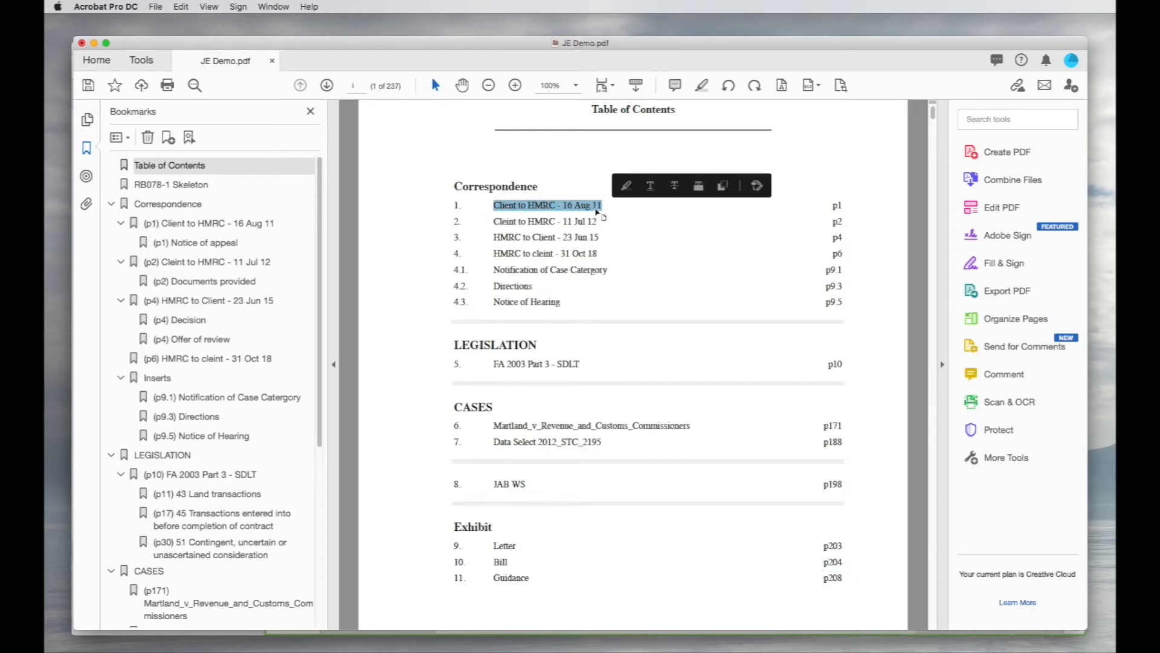
right_click(567, 209)
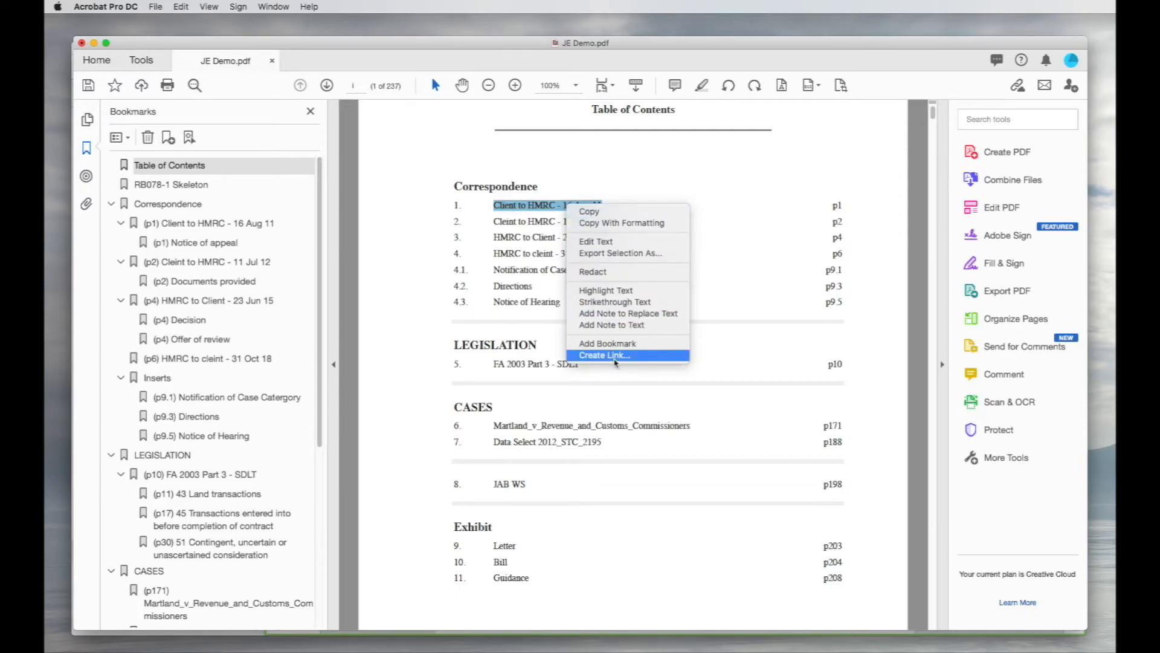
click(615, 357)
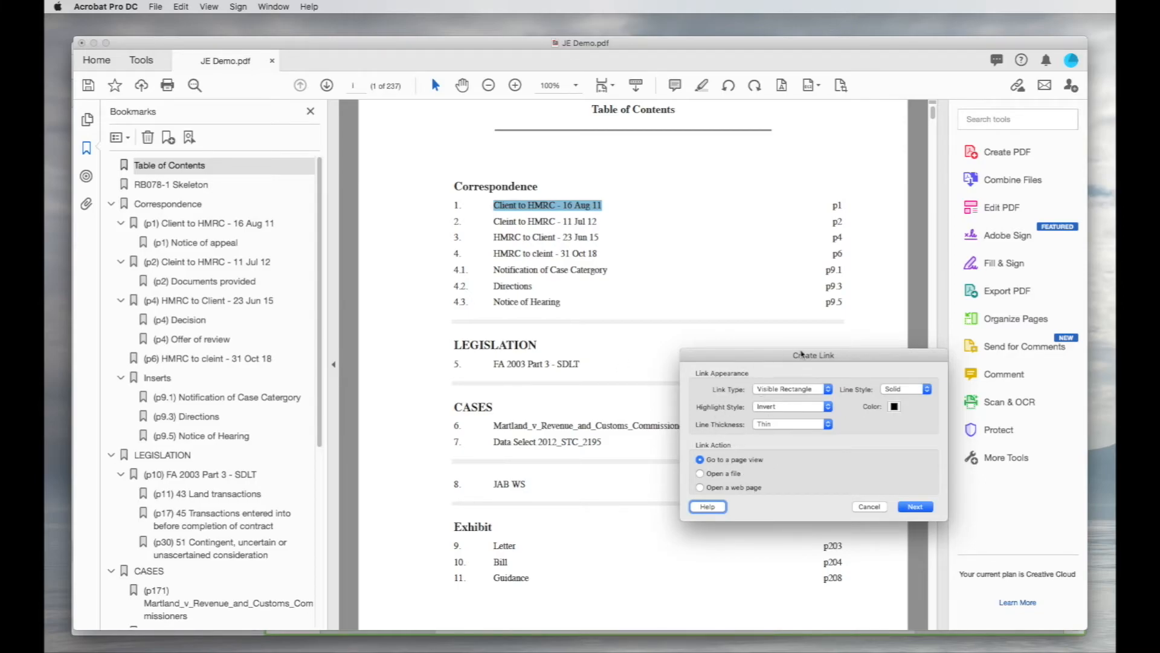
drag(789, 355, 701, 301)
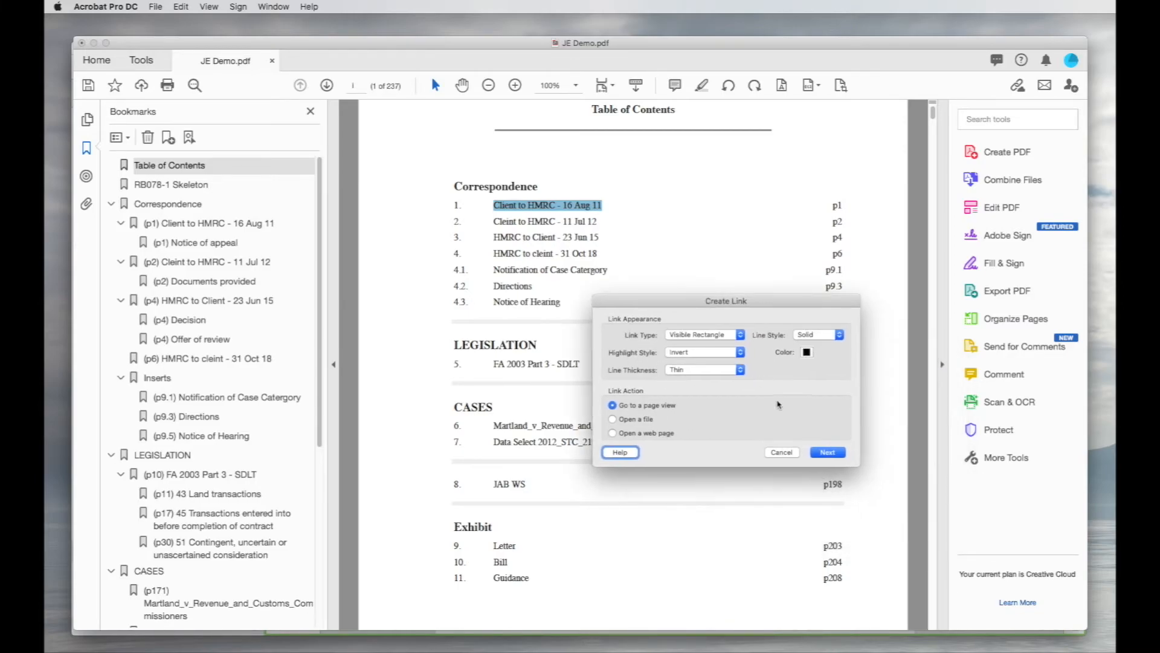
click(728, 333)
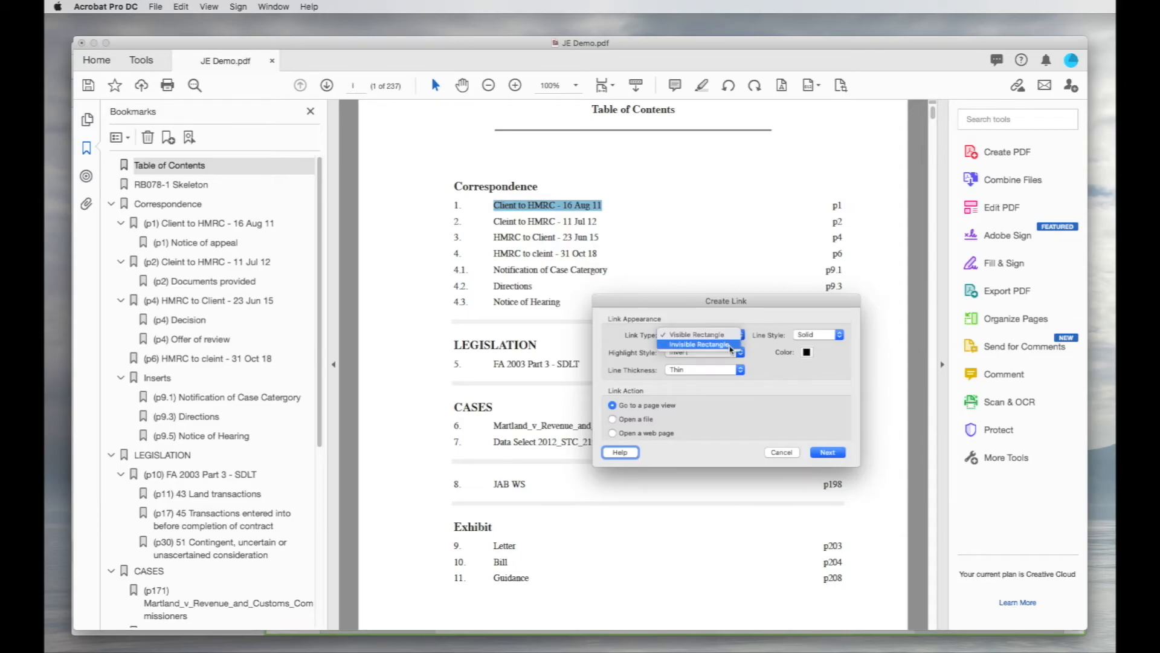
click(730, 344)
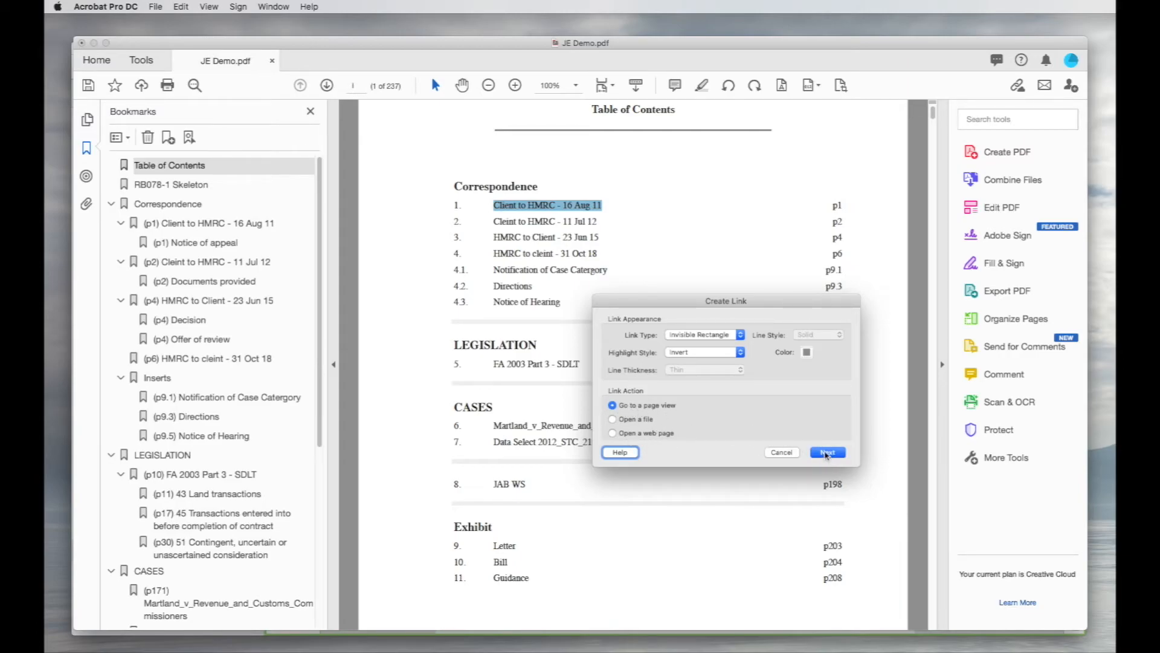
click(828, 453)
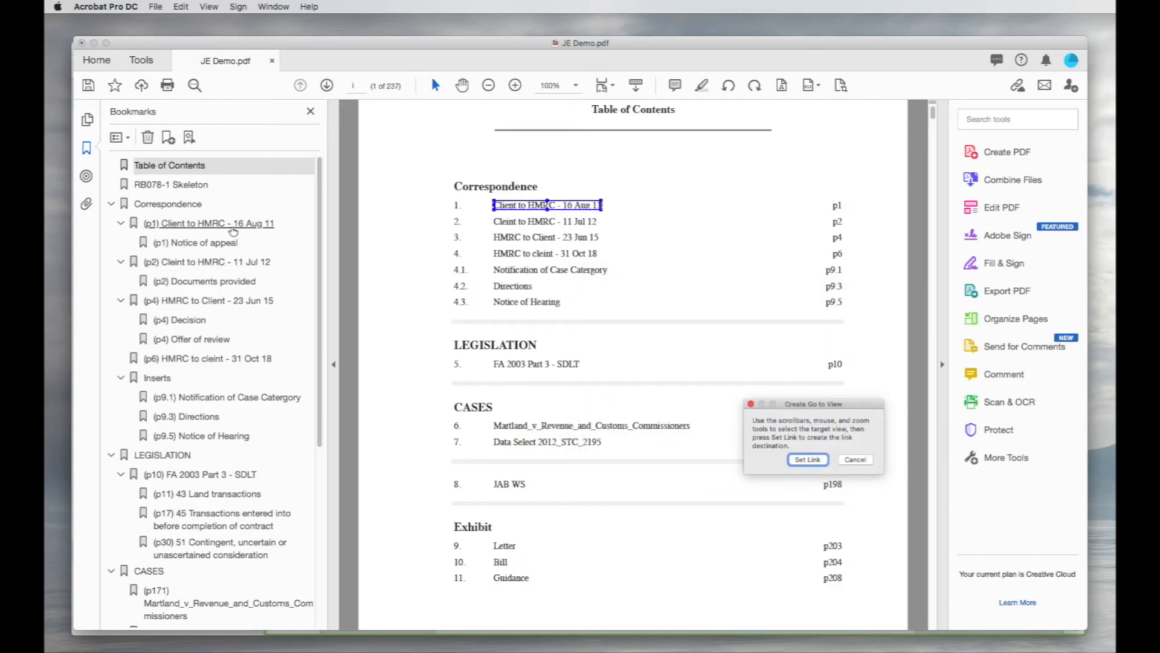
click(231, 223)
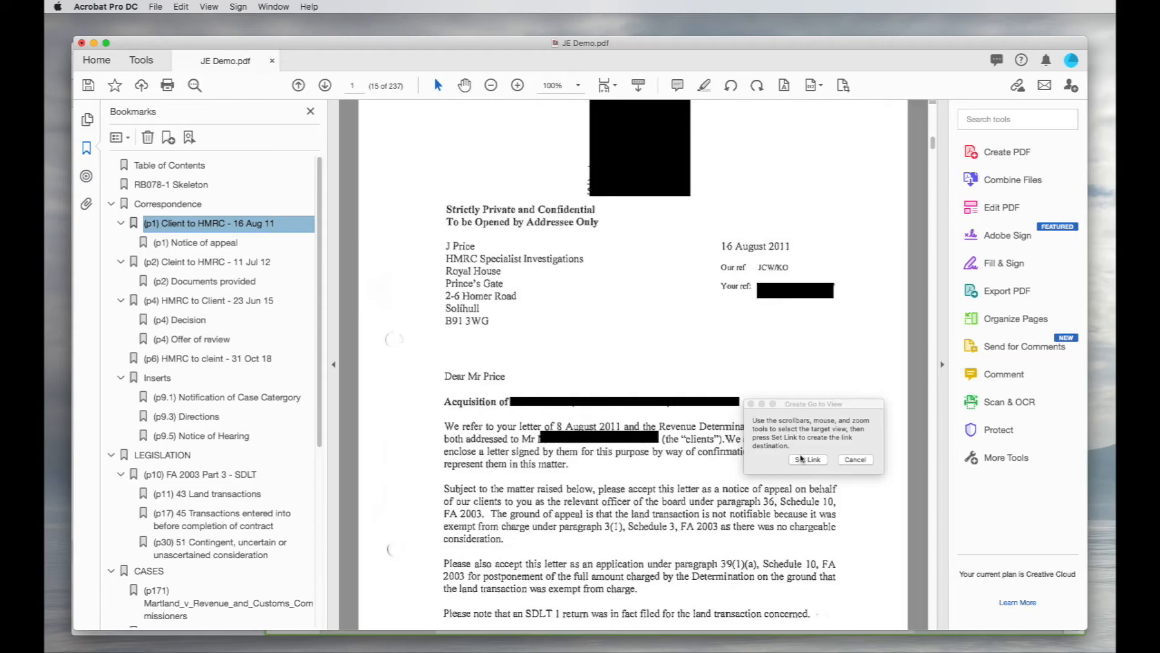
click(807, 459)
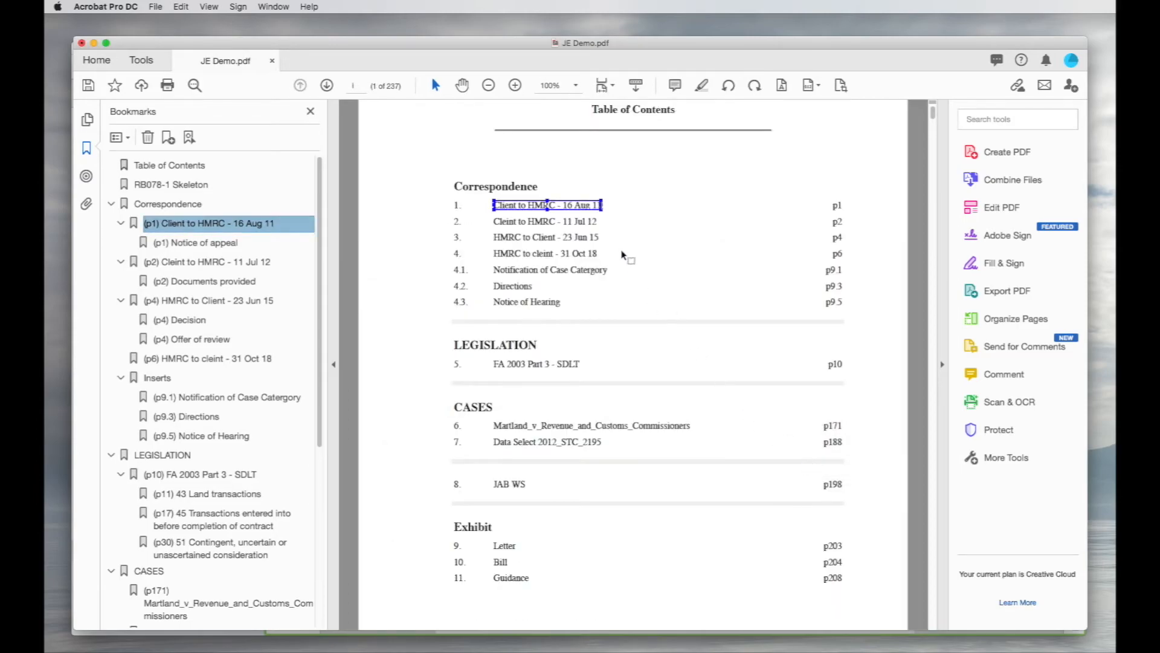
- Link the second contents entry, dated 11 Jul 12, to the page view of its p2 bookmark, using an invisible rectangle
drag(599, 221, 500, 222)
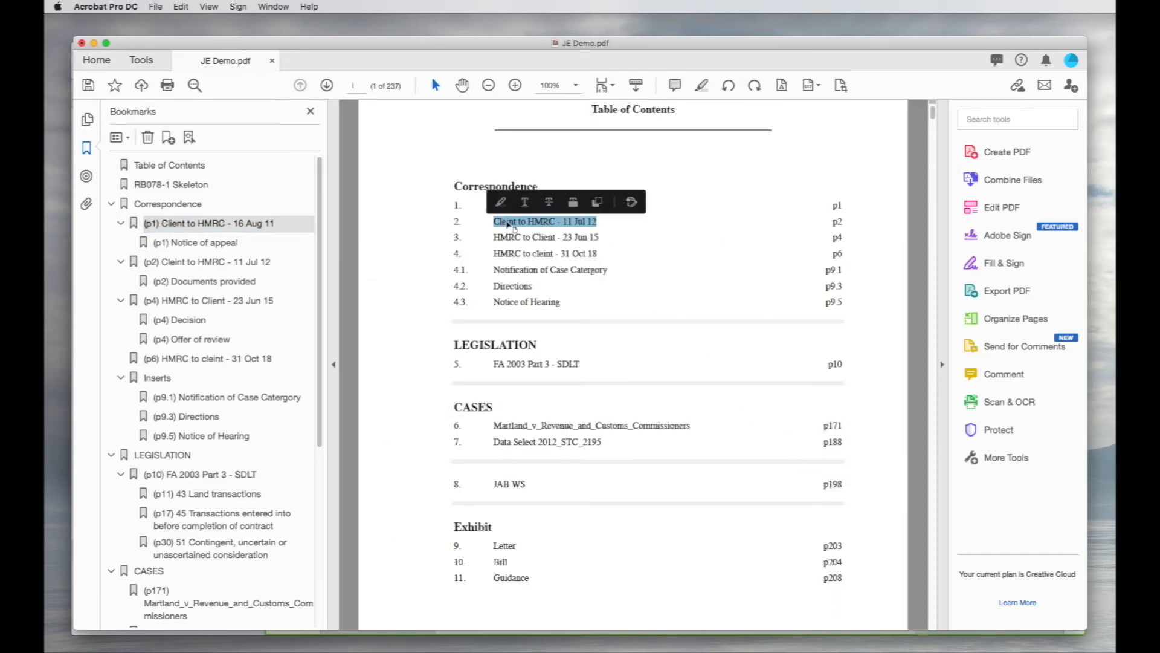
right_click(507, 224)
click(557, 371)
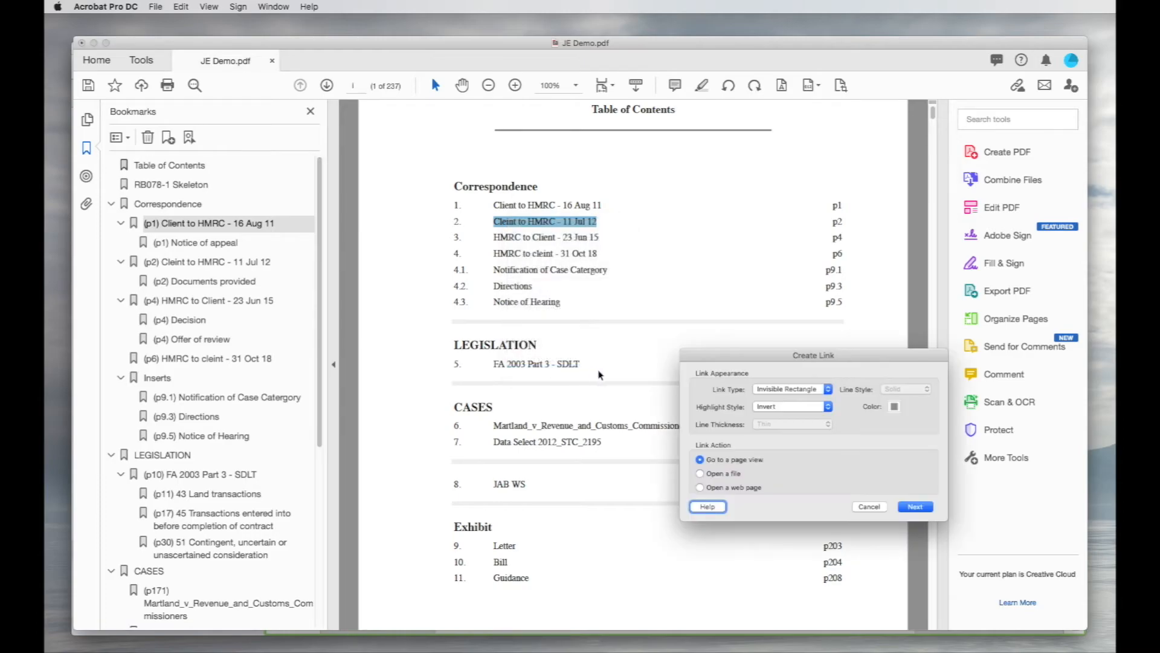
click(915, 505)
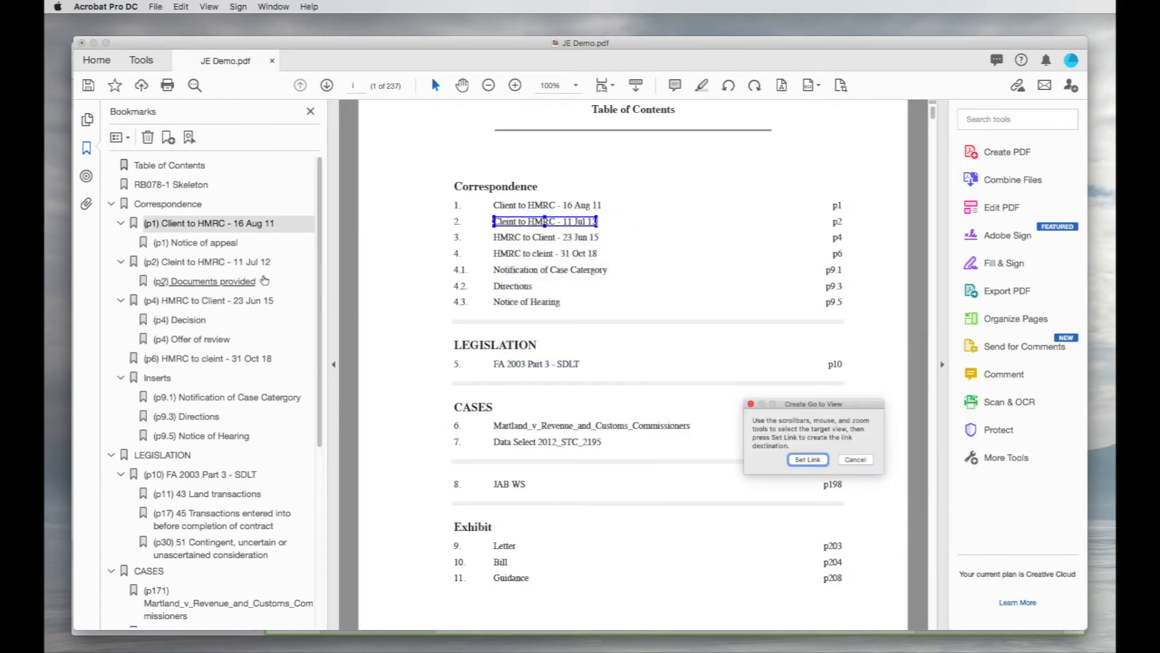
click(220, 264)
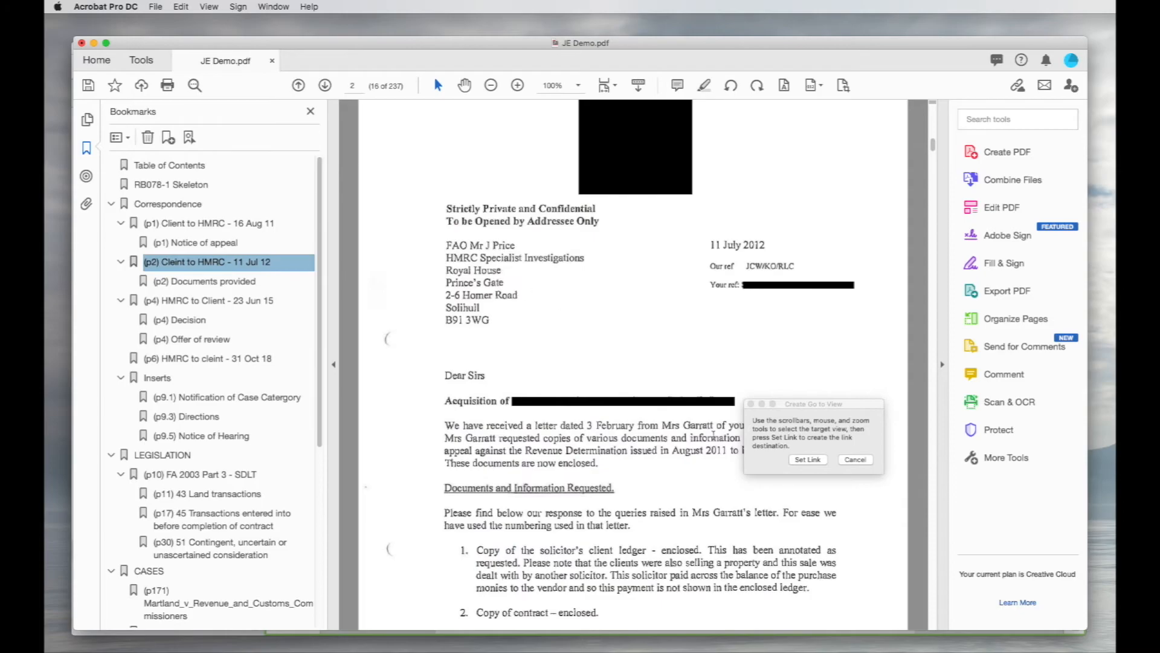
click(806, 460)
- Create an invisible link from the "HMRC to Client - 23 Jun 15" contents entry to its p4 bookmark's page view
drag(598, 238, 494, 238)
right_click(509, 241)
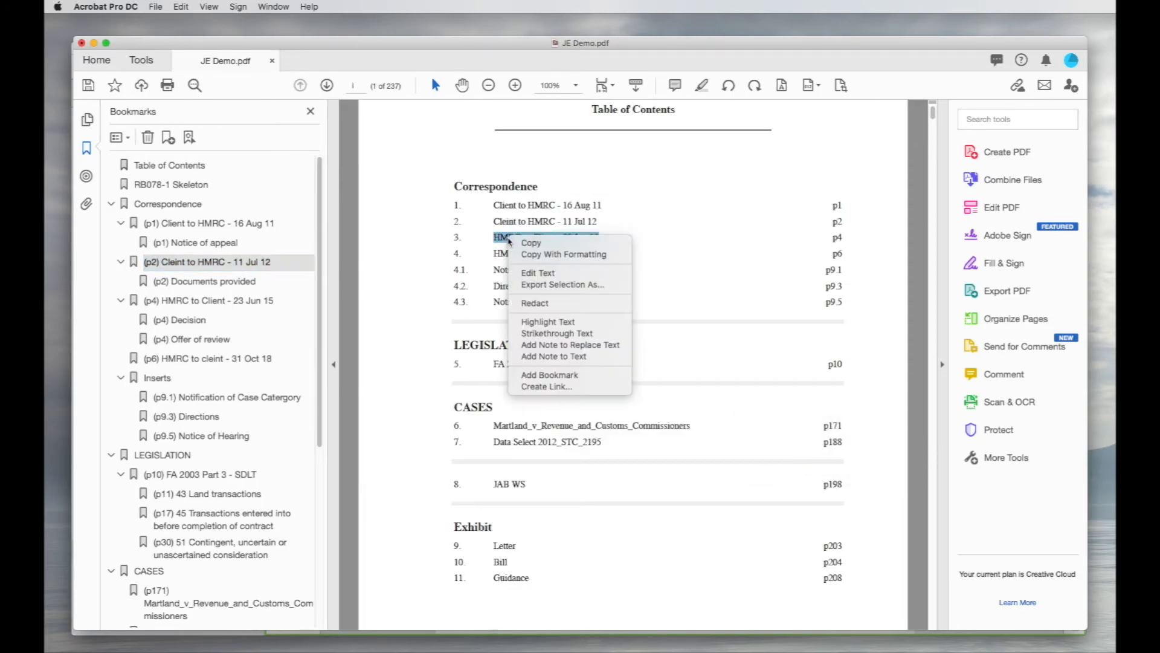
click(562, 386)
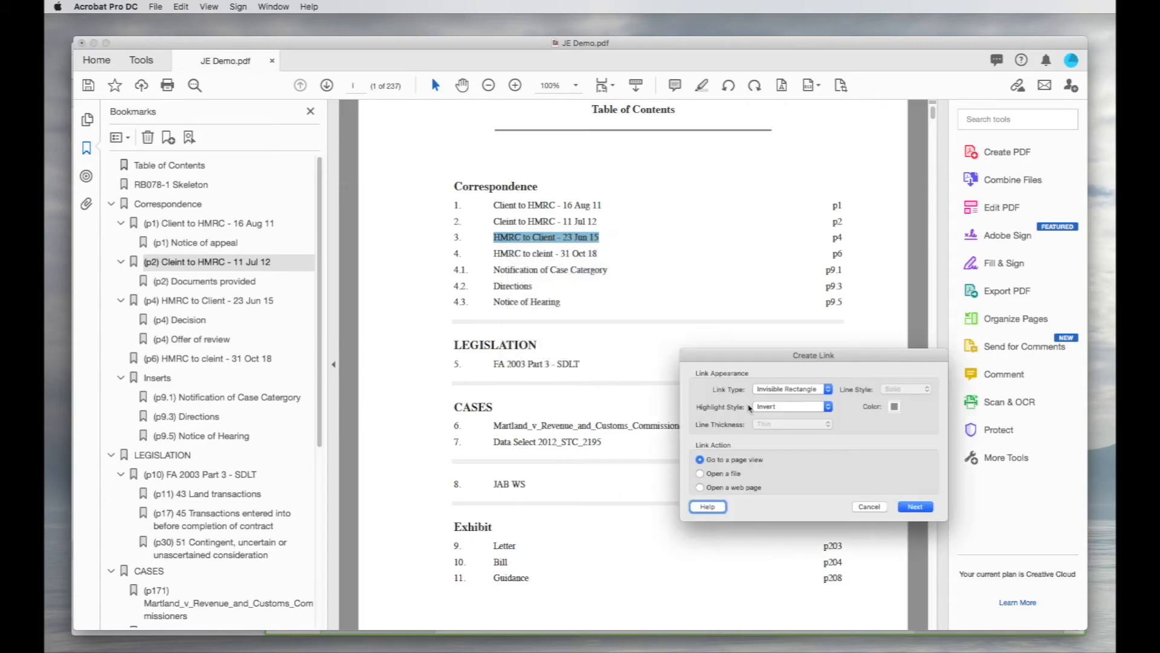
click(919, 509)
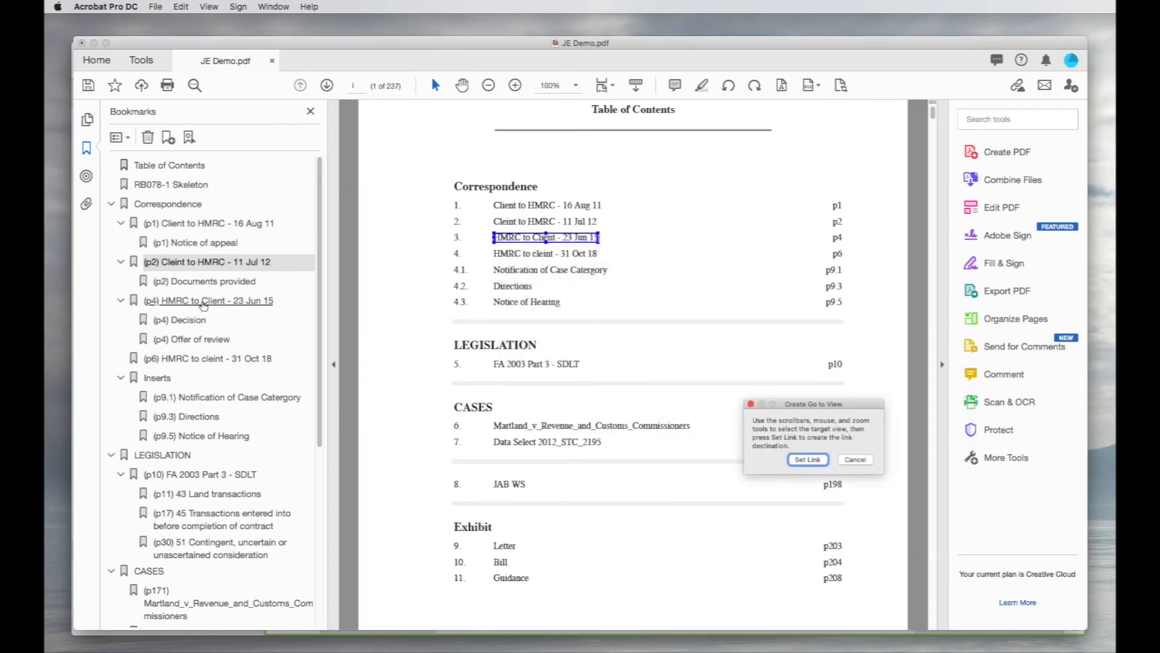
click(204, 302)
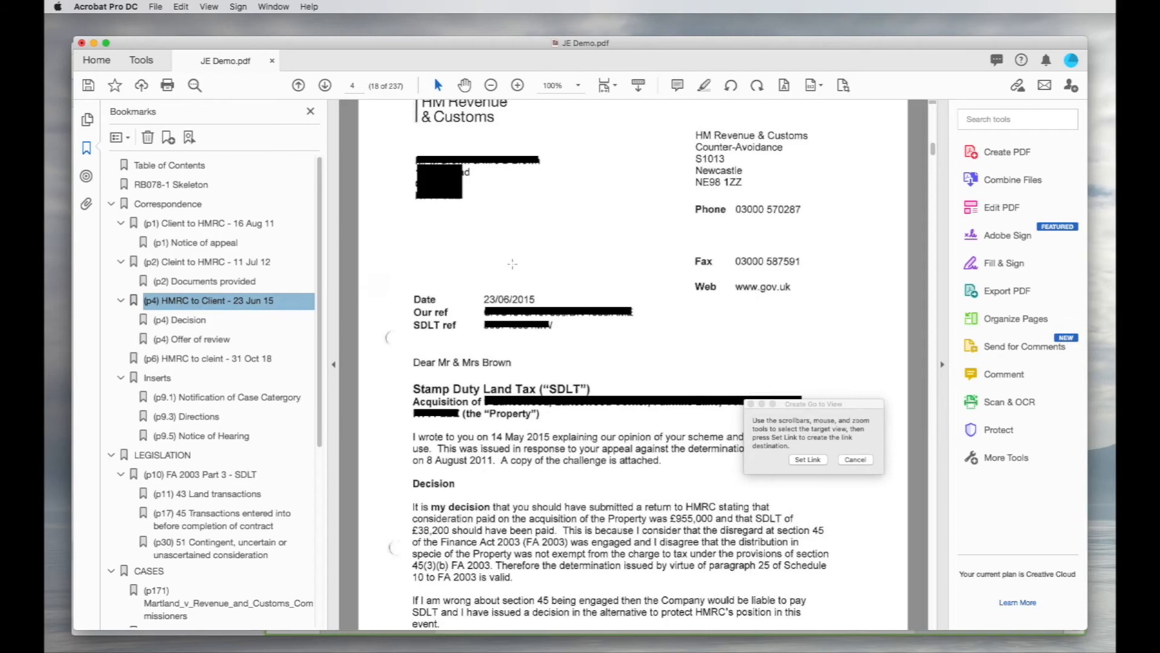
click(808, 460)
- Create an invisible link from the fourth contents entry, dated 31 Oct 18, to its p6 bookmark's page view
click(584, 254)
drag(598, 253, 493, 254)
right_click(551, 251)
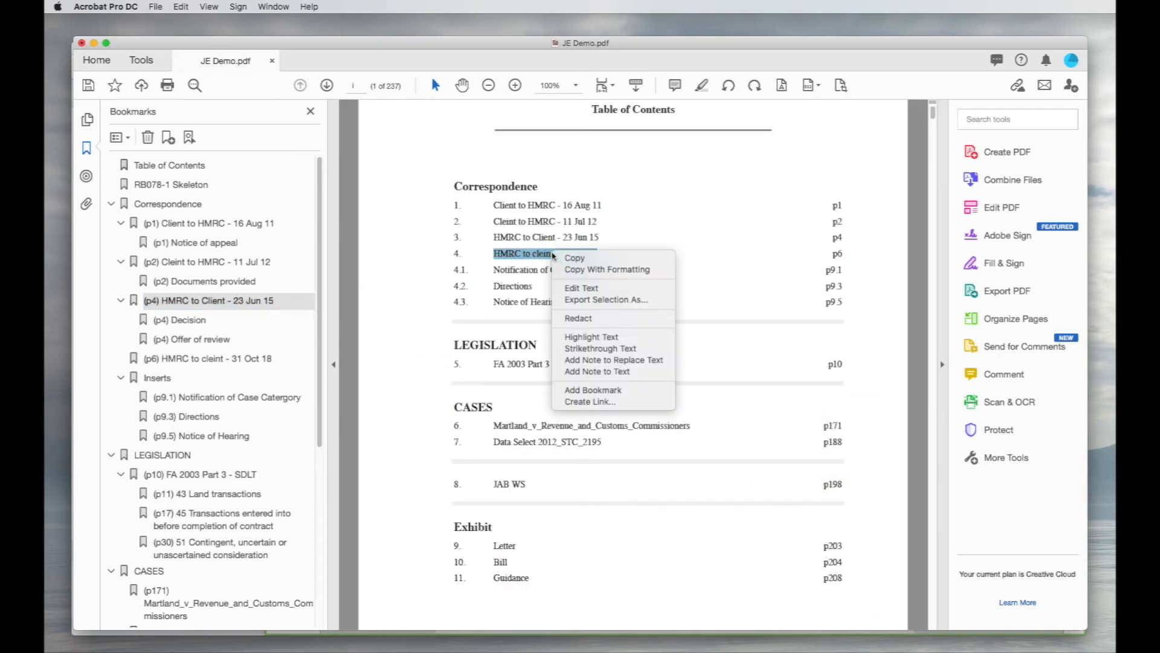
click(619, 403)
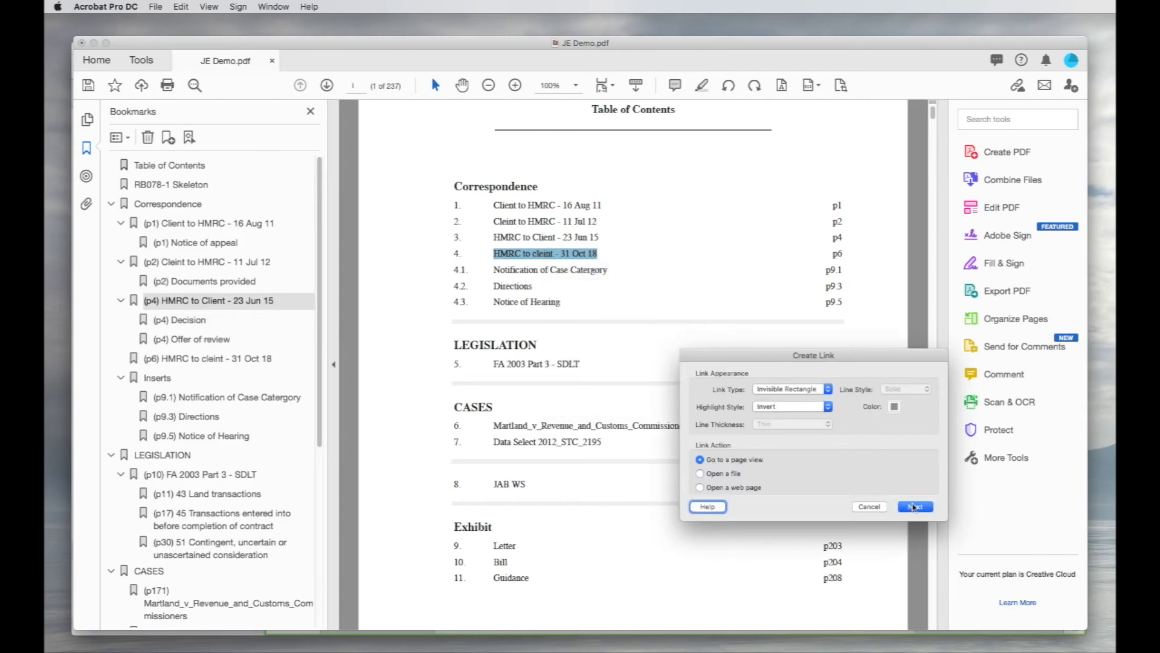
click(915, 507)
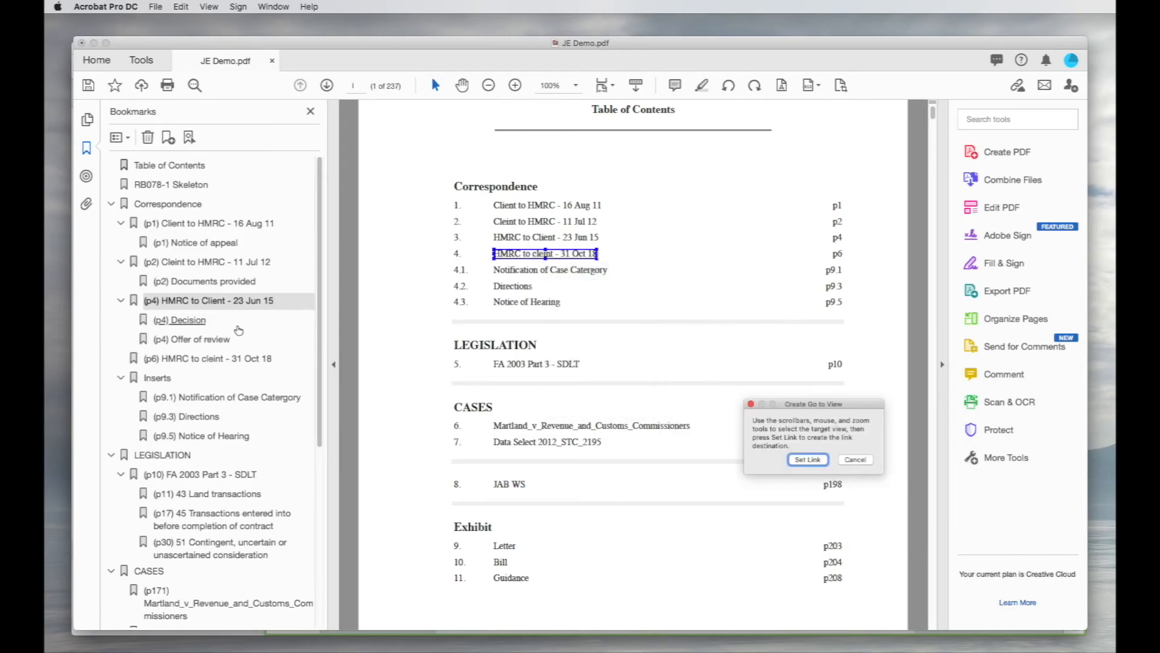
click(214, 360)
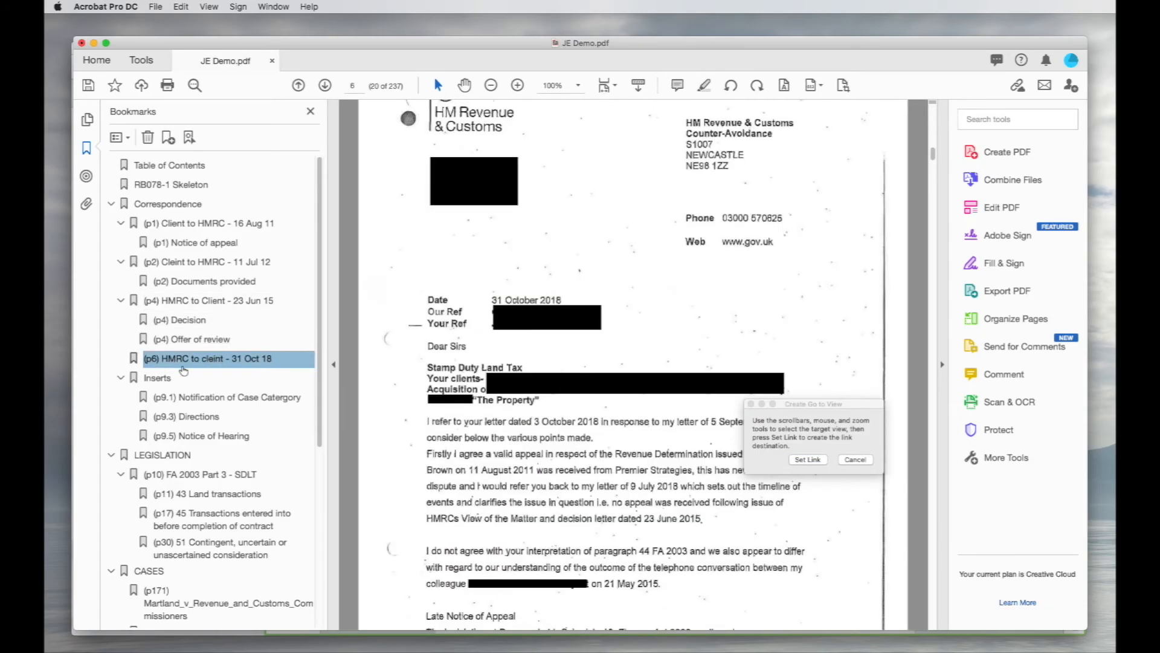
click(806, 461)
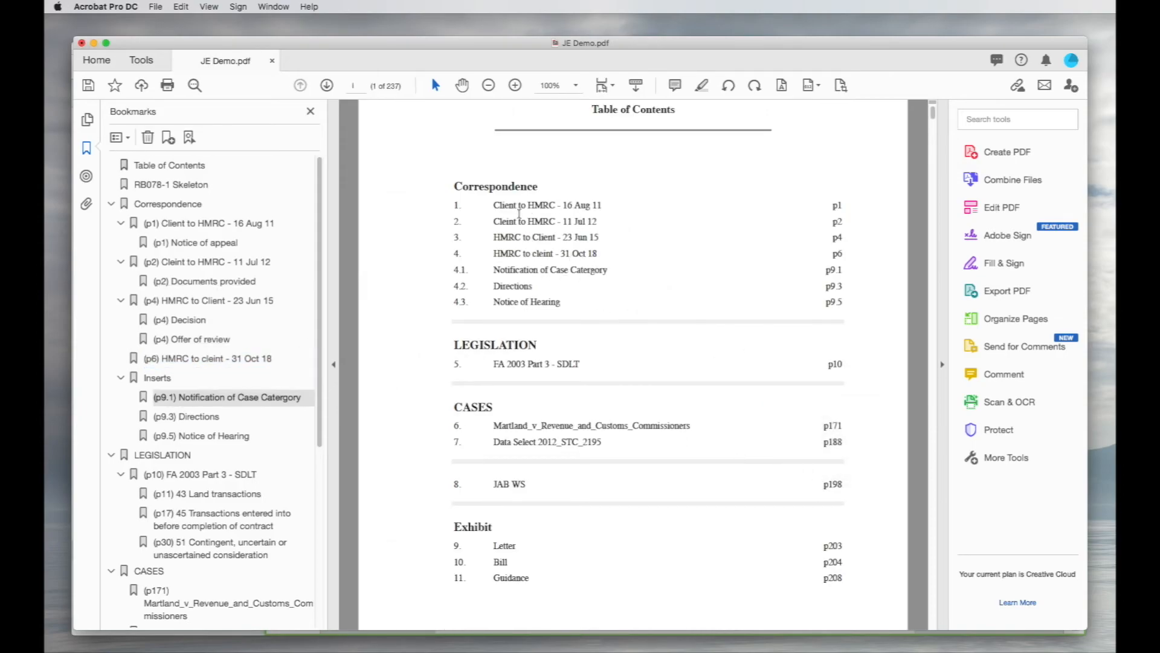
- Test the link on the "Client to HMRC - 16 Aug 11" contents entry and return to the Table of Contents page
click(521, 220)
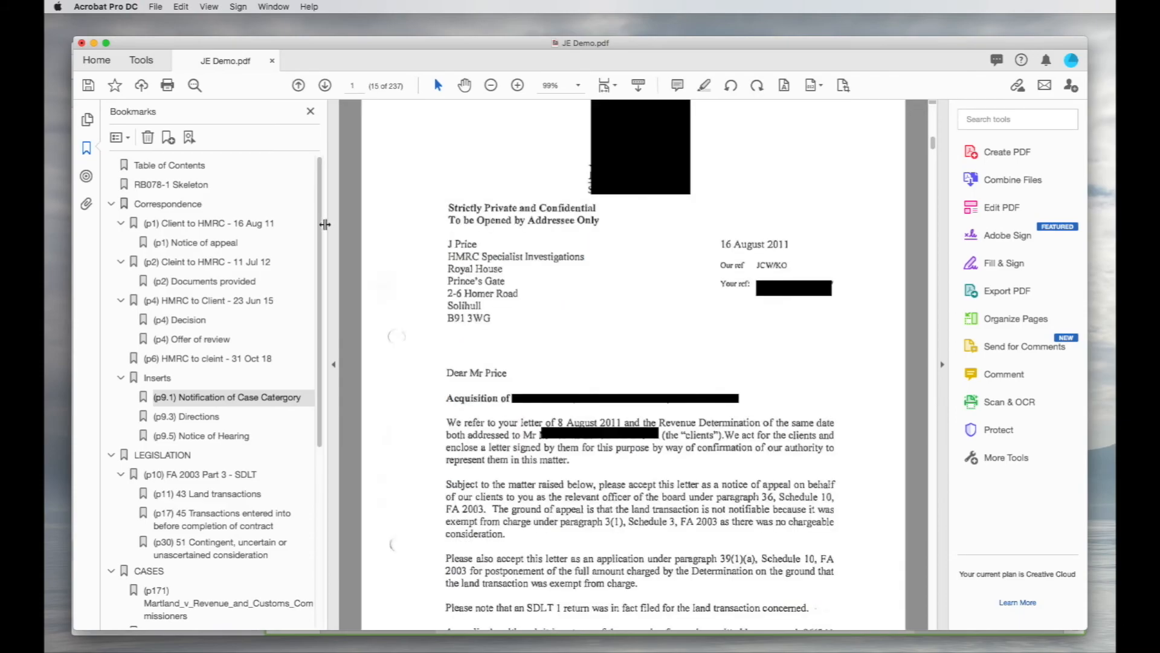
click(136, 171)
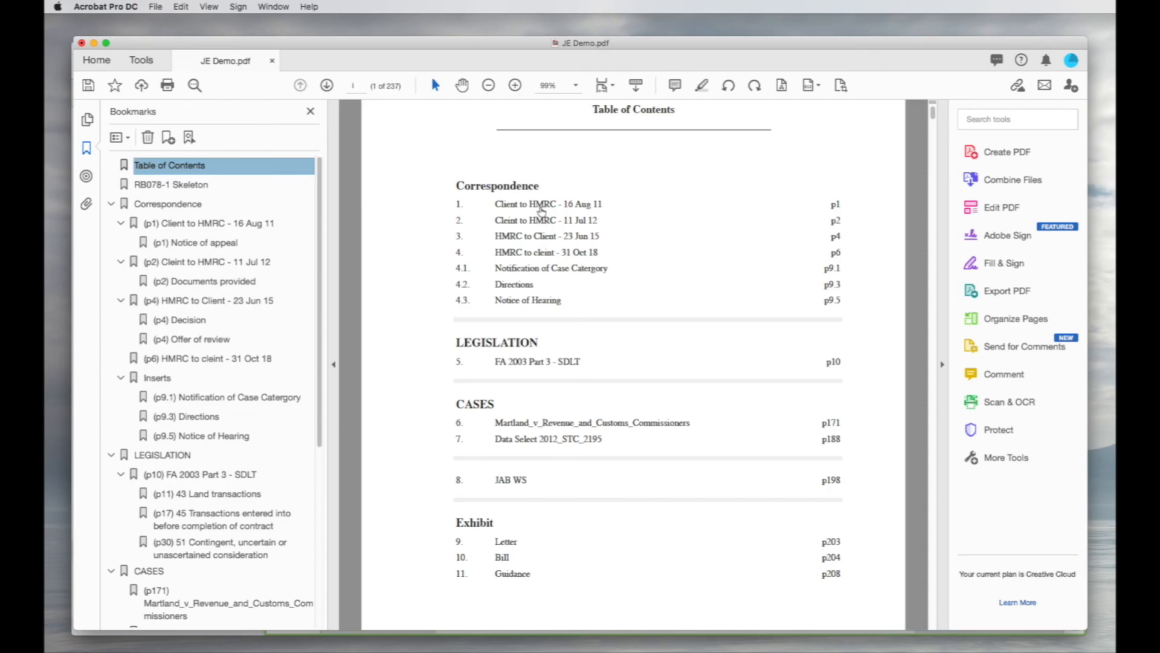
click(619, 232)
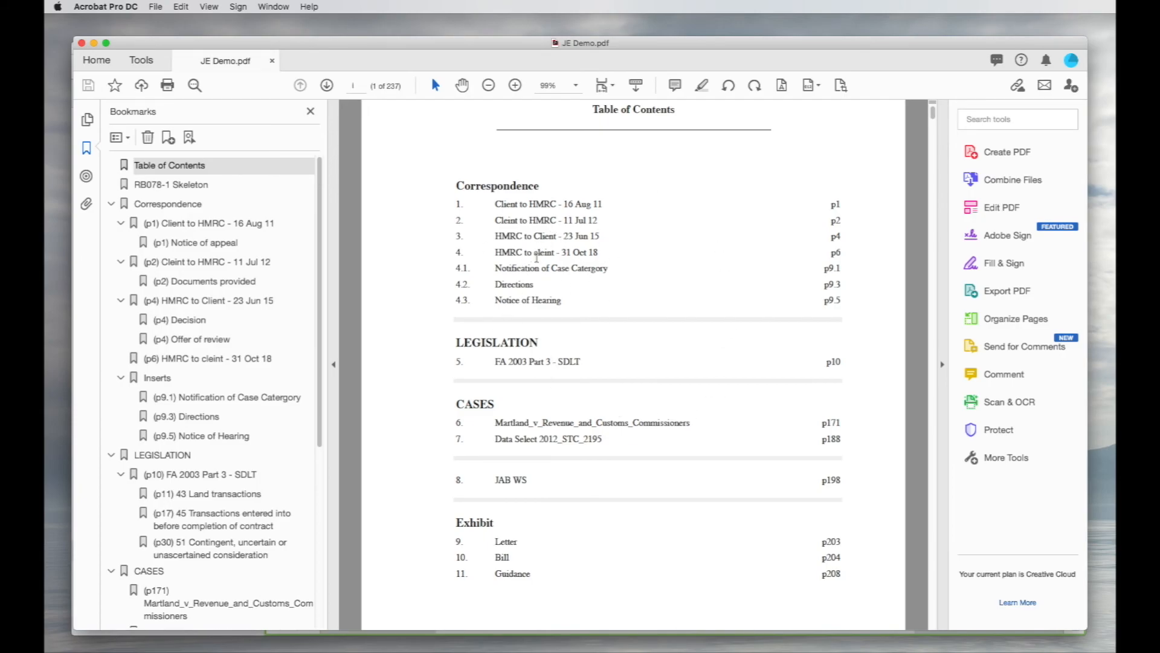
scroll(536, 258, up, 2)
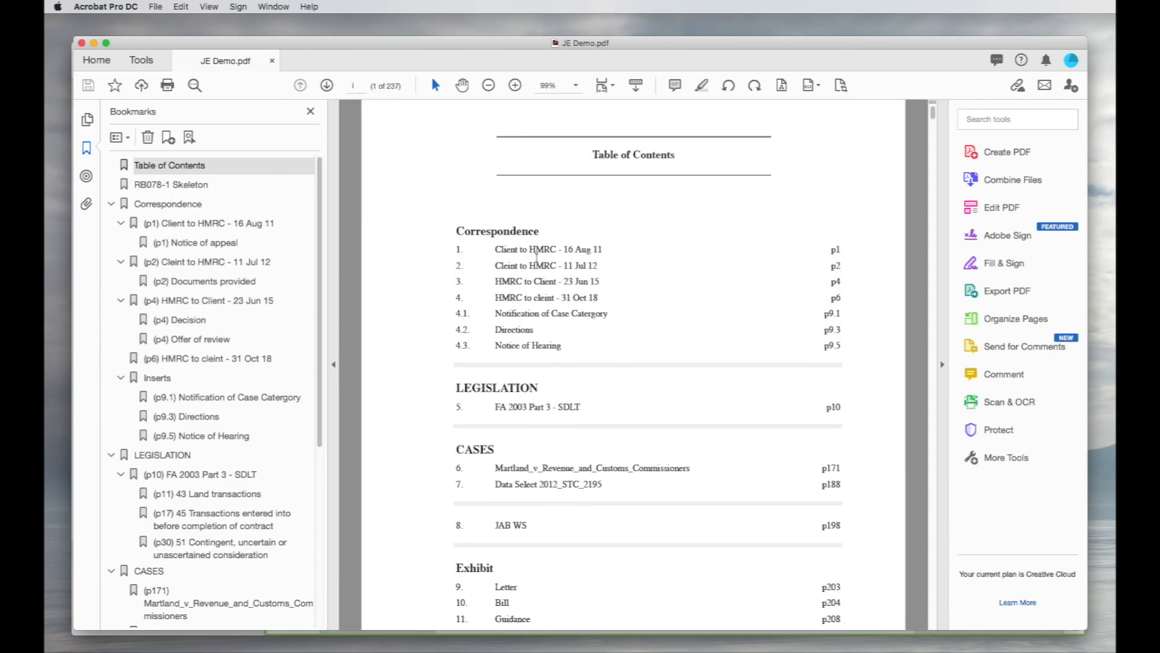